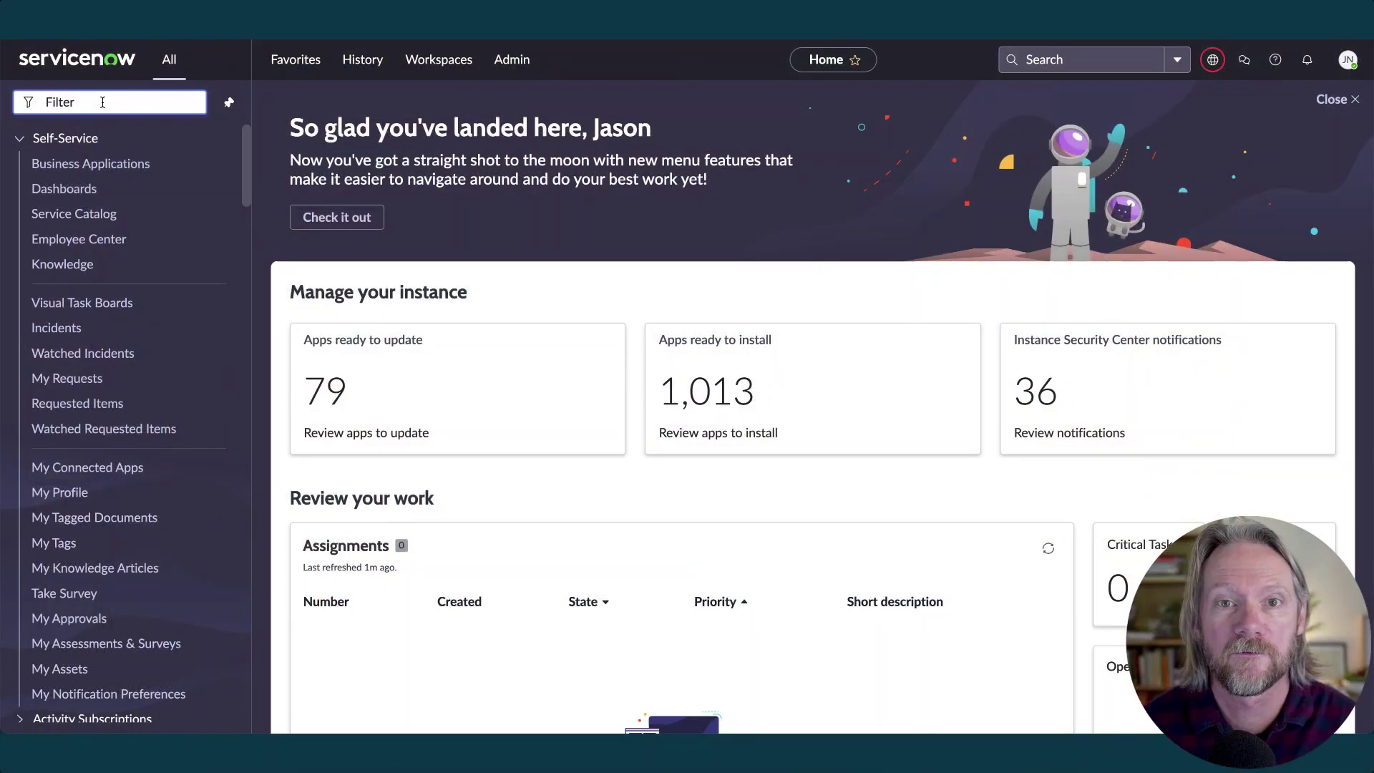
Open the Content Service Setup for Hardware Model Normalization and expand the Hardware Models entry
{"action": "type", "text": "content service"}
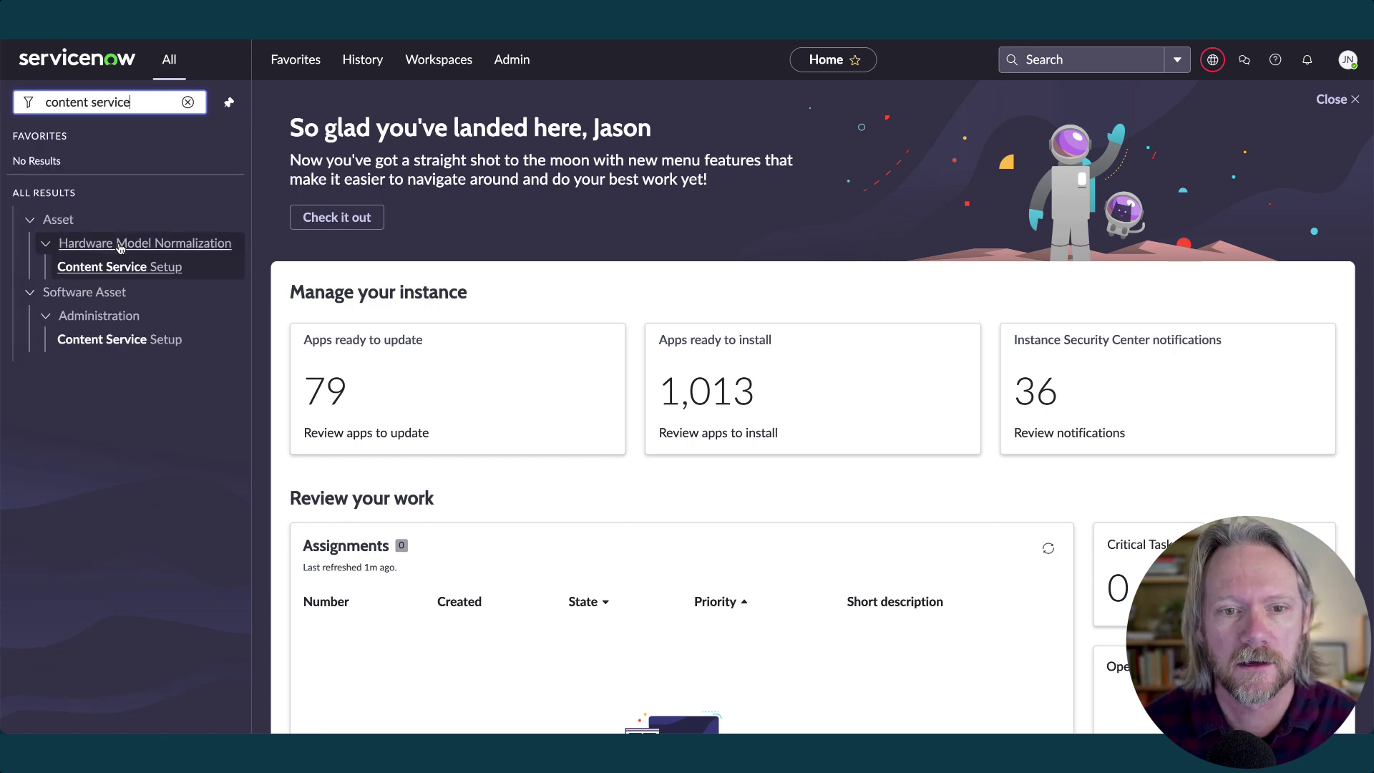
{"action": "left_click", "coordinate": [120, 269]}
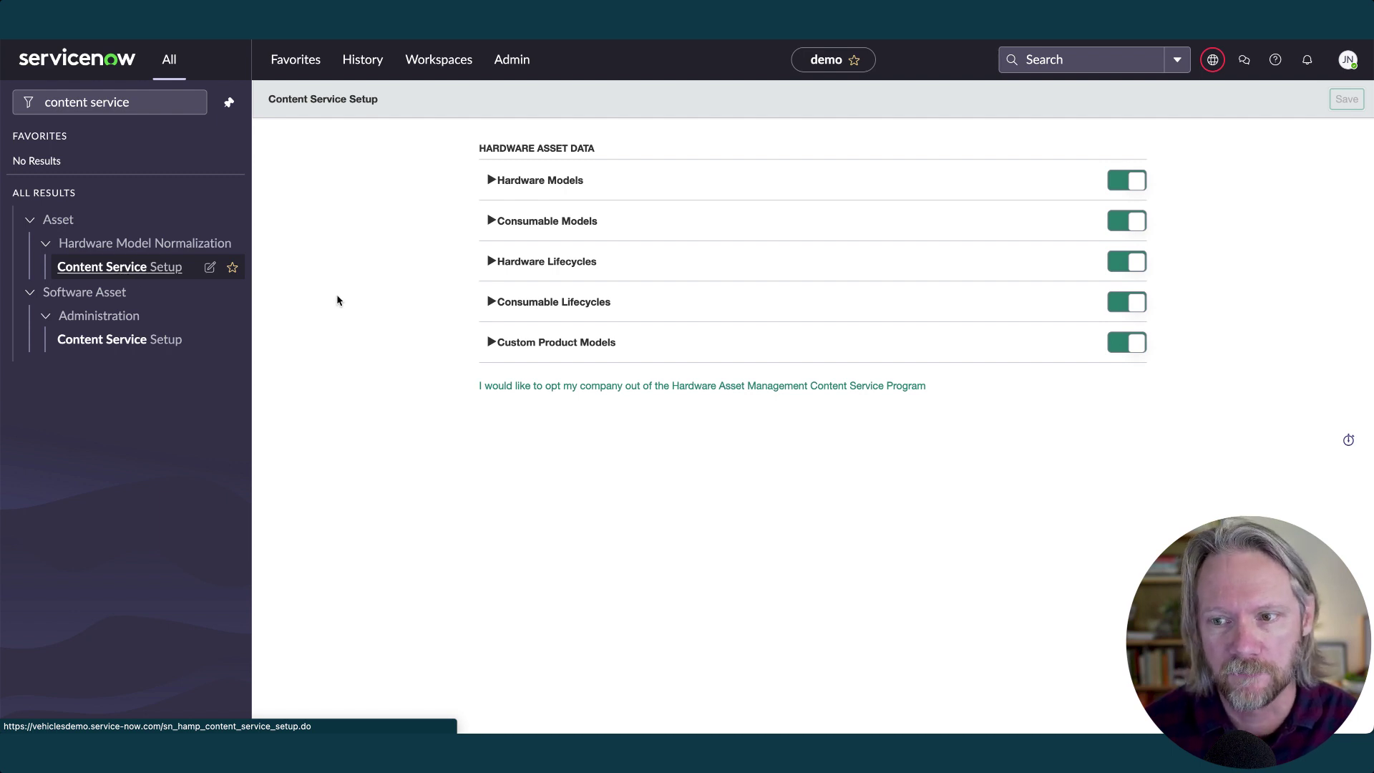
{"action": "left_click", "coordinate": [493, 181]}
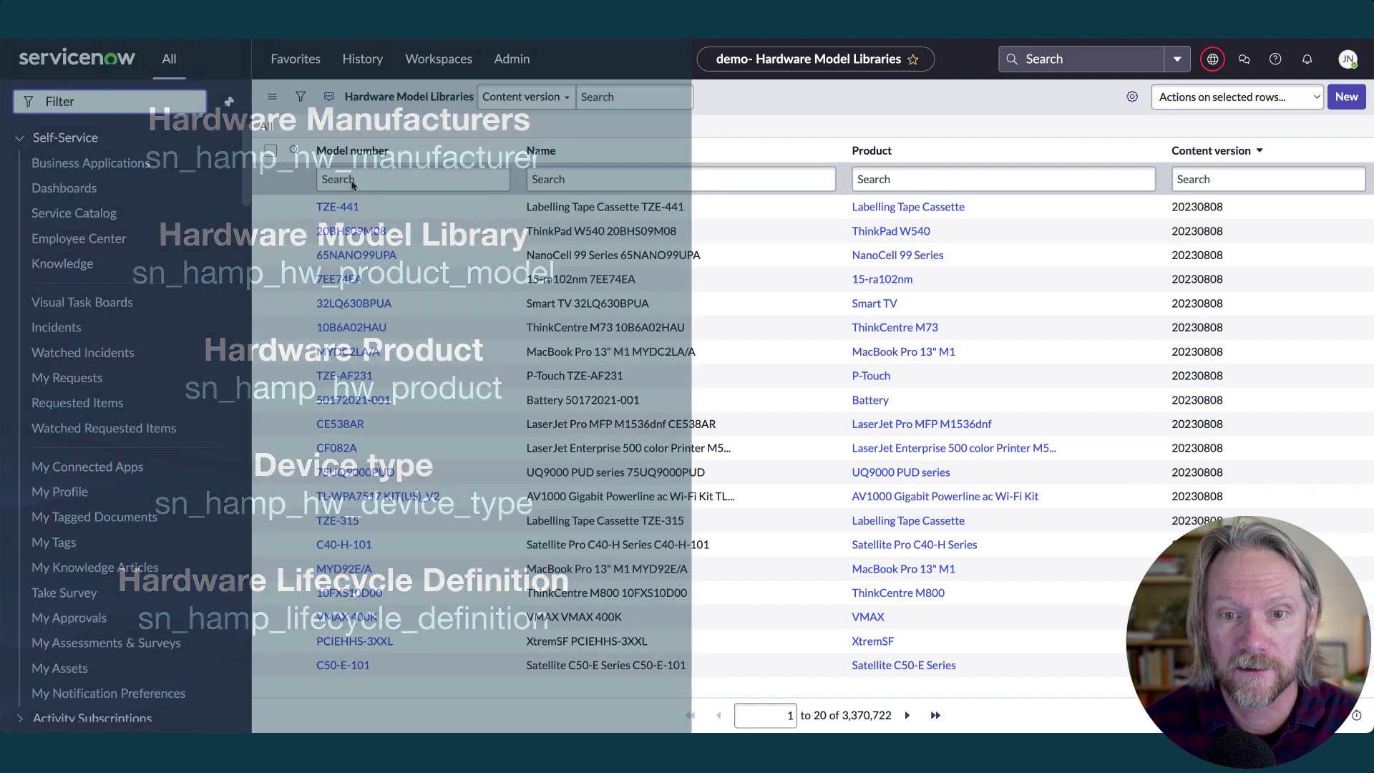
Filter the Hardware Model Libraries by model number 20KG0025ML and open the matching library record
{"action": "left_click", "coordinate": [352, 180]}
{"action": "type", "text": "20KG0025ML"}
{"action": "key", "text": "Return"}
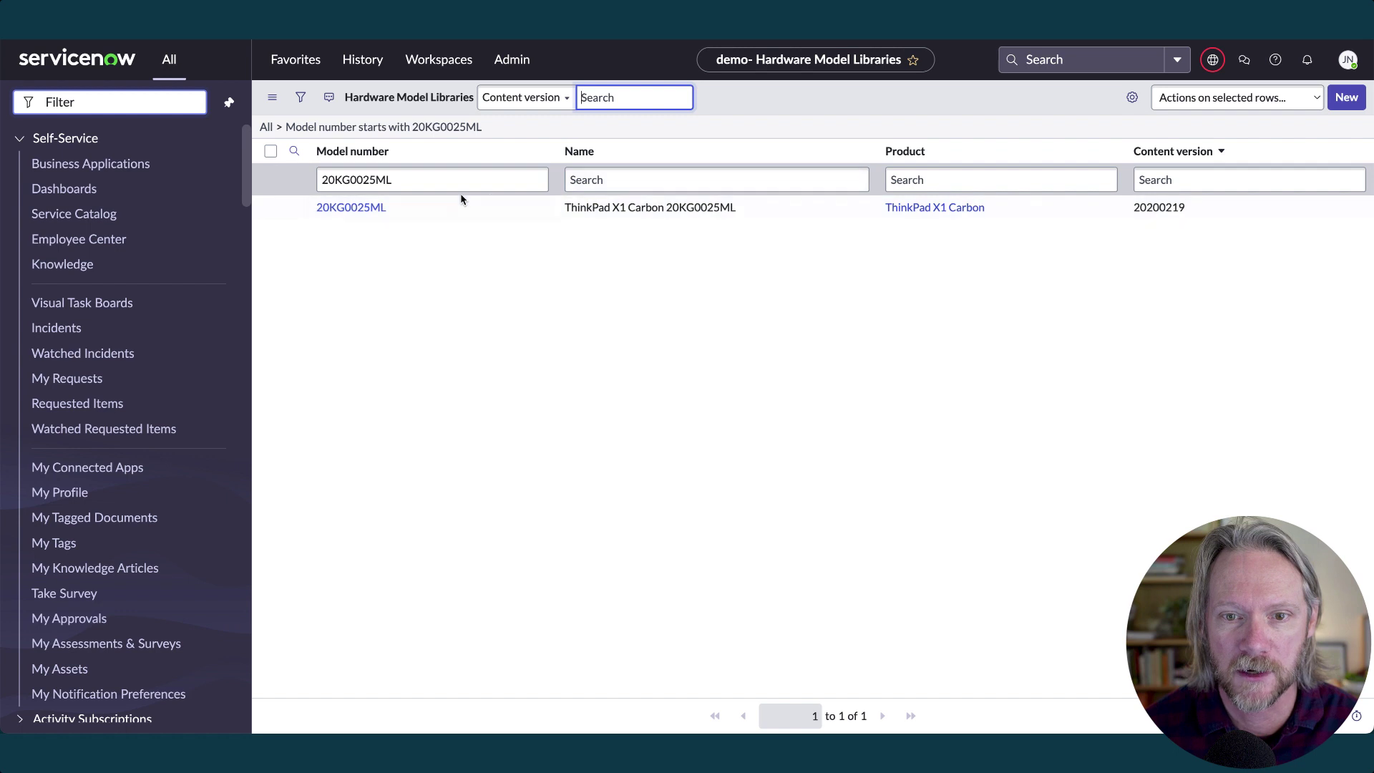
{"action": "left_click", "coordinate": [370, 208]}
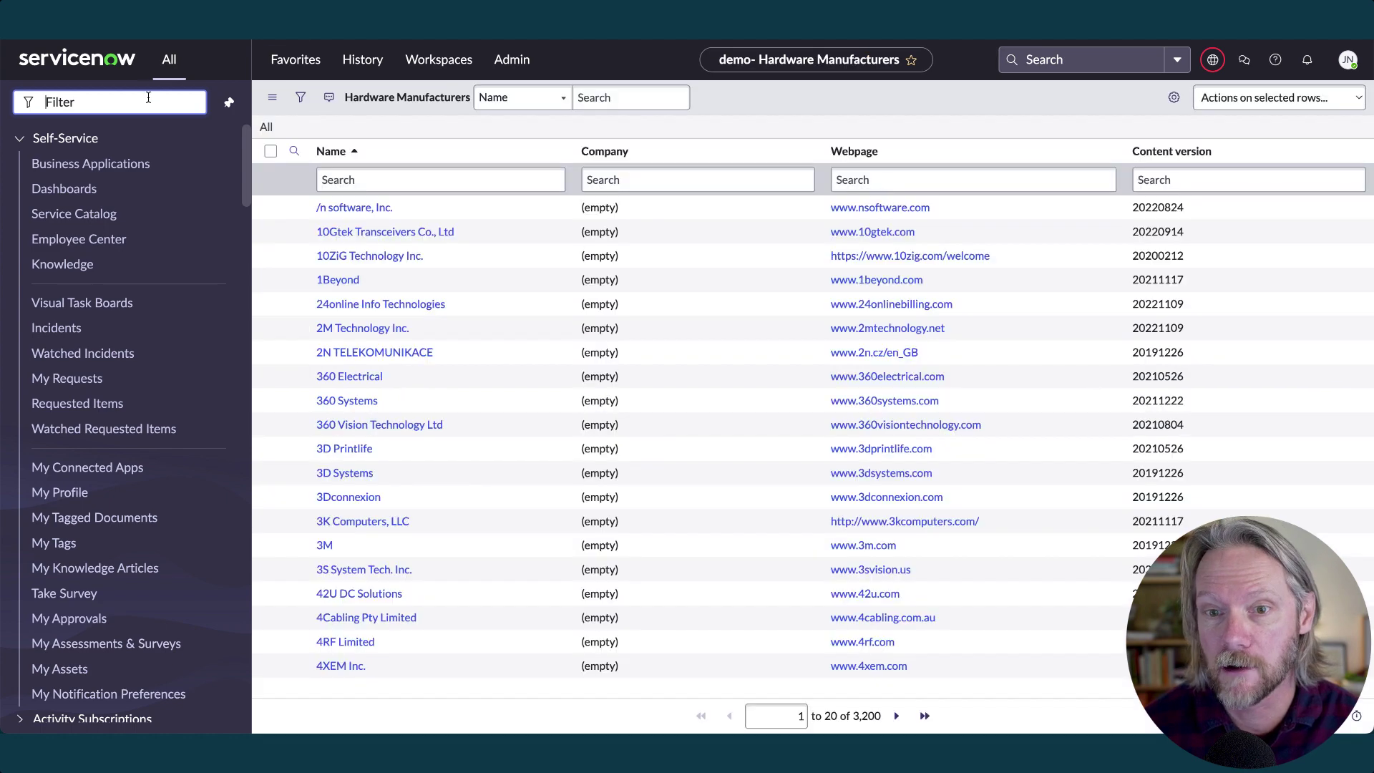
Create a new hardware model record with Lenovo as the manufacturer and save it without leaving the form
{"action": "type", "text": "hardware model"}
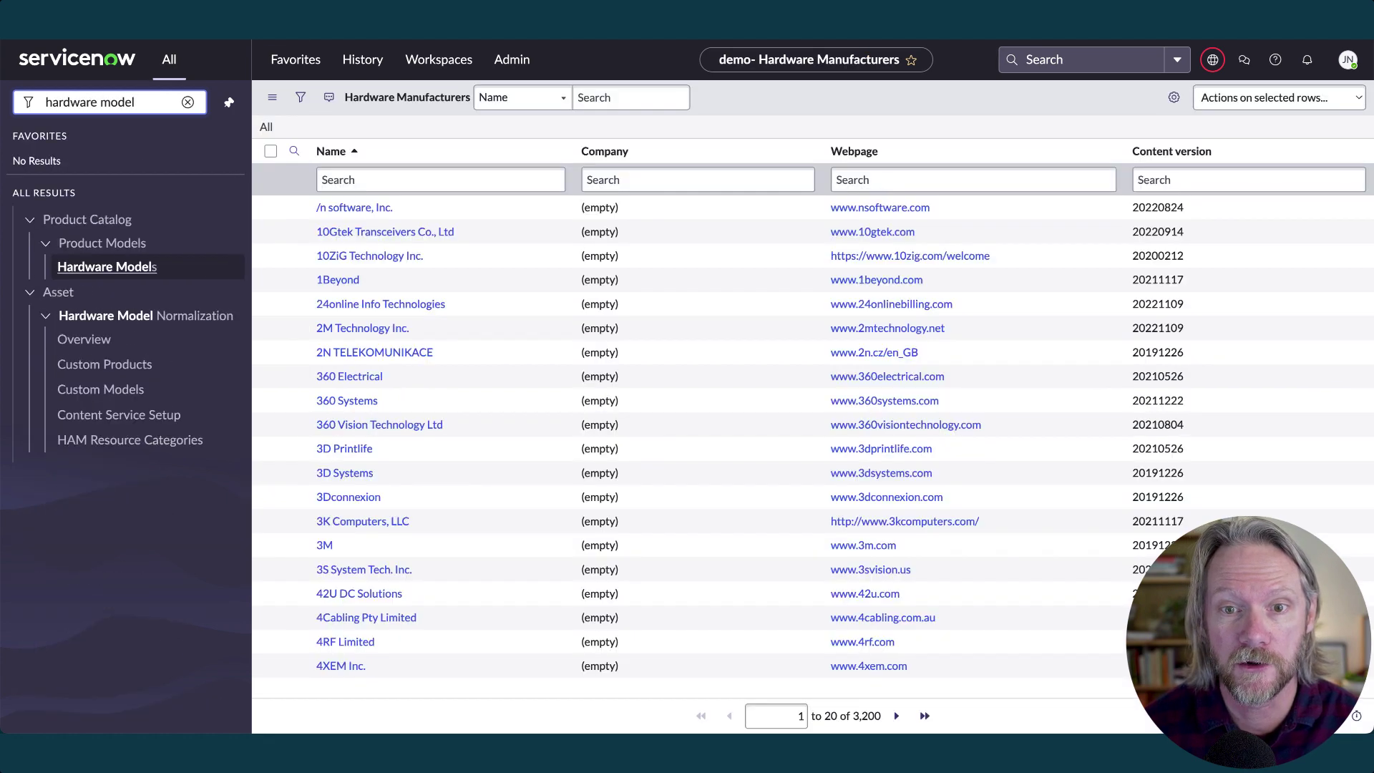
{"action": "left_click", "coordinate": [114, 269]}
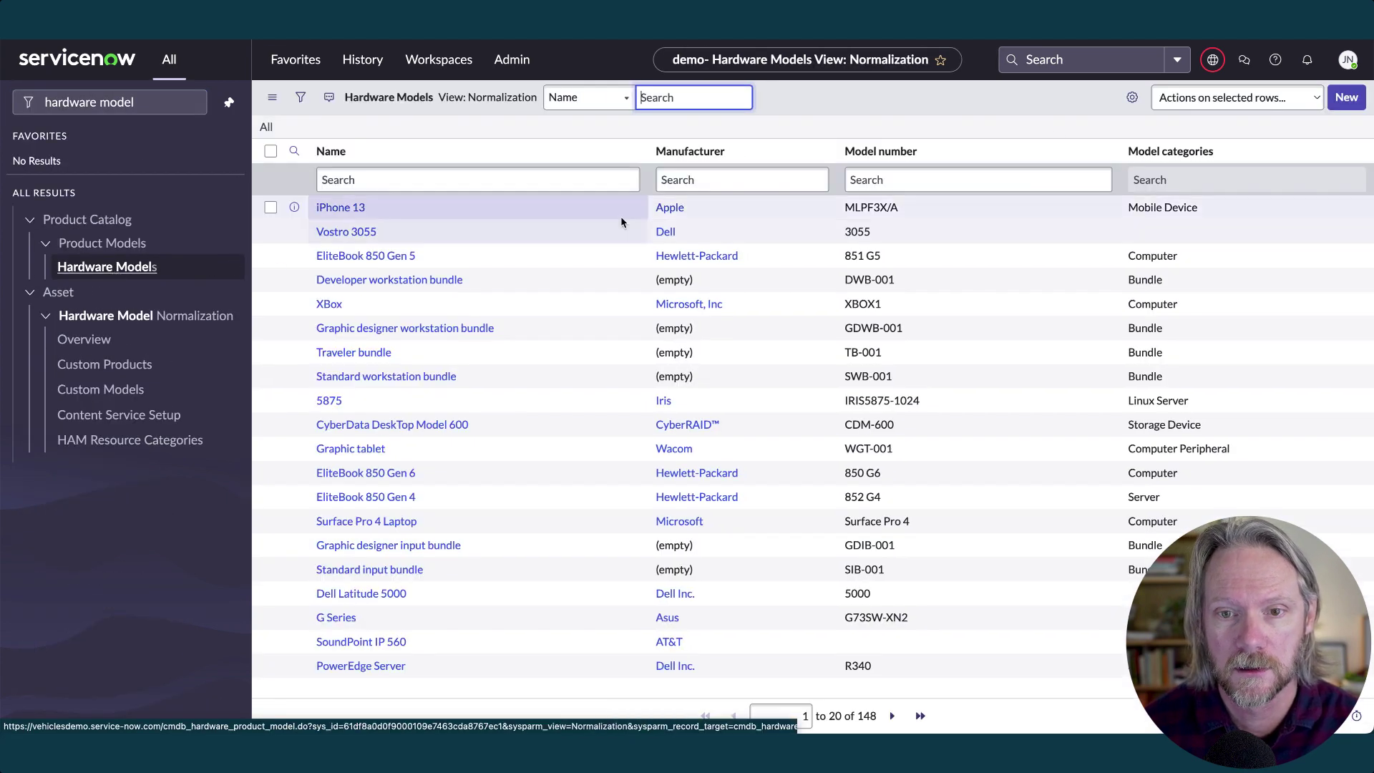
{"action": "left_click", "coordinate": [1346, 98]}
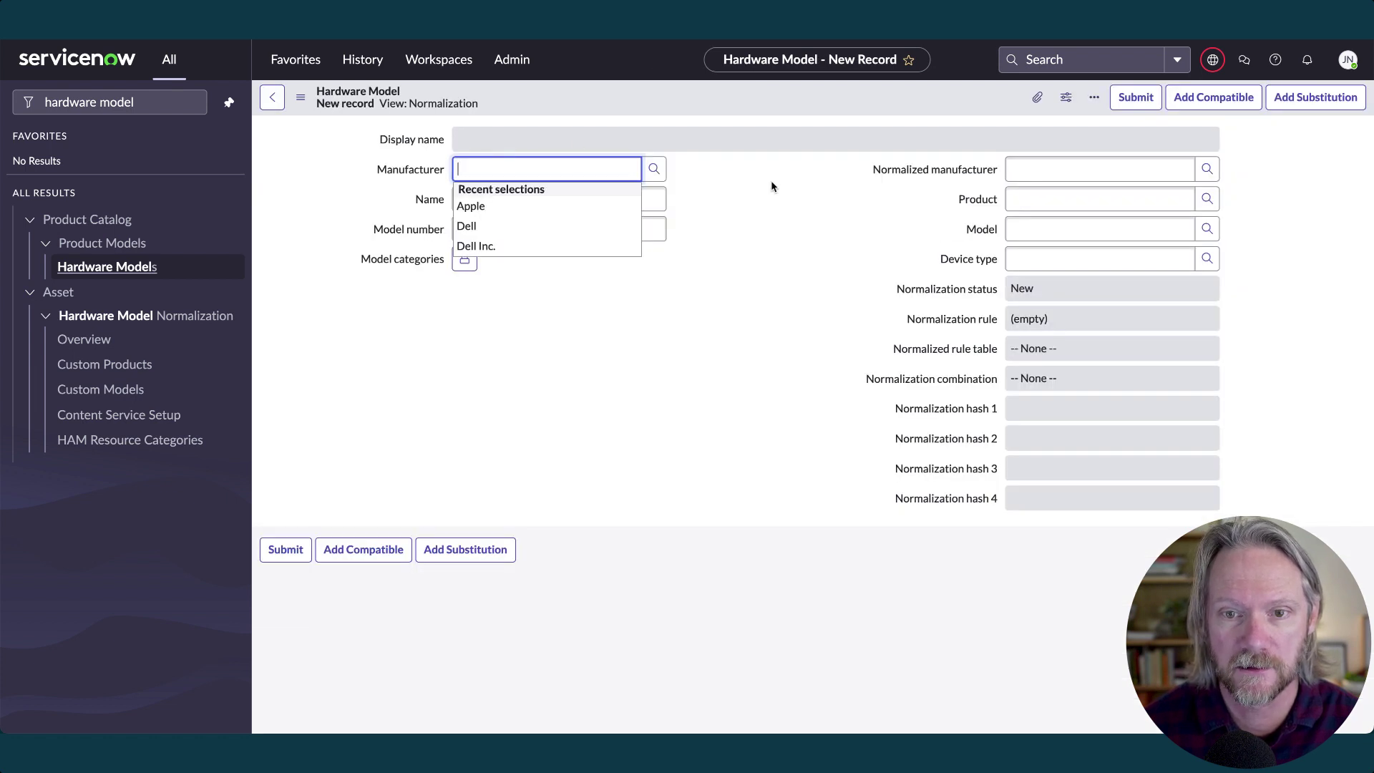
{"action": "type", "text": "Lenovo"}
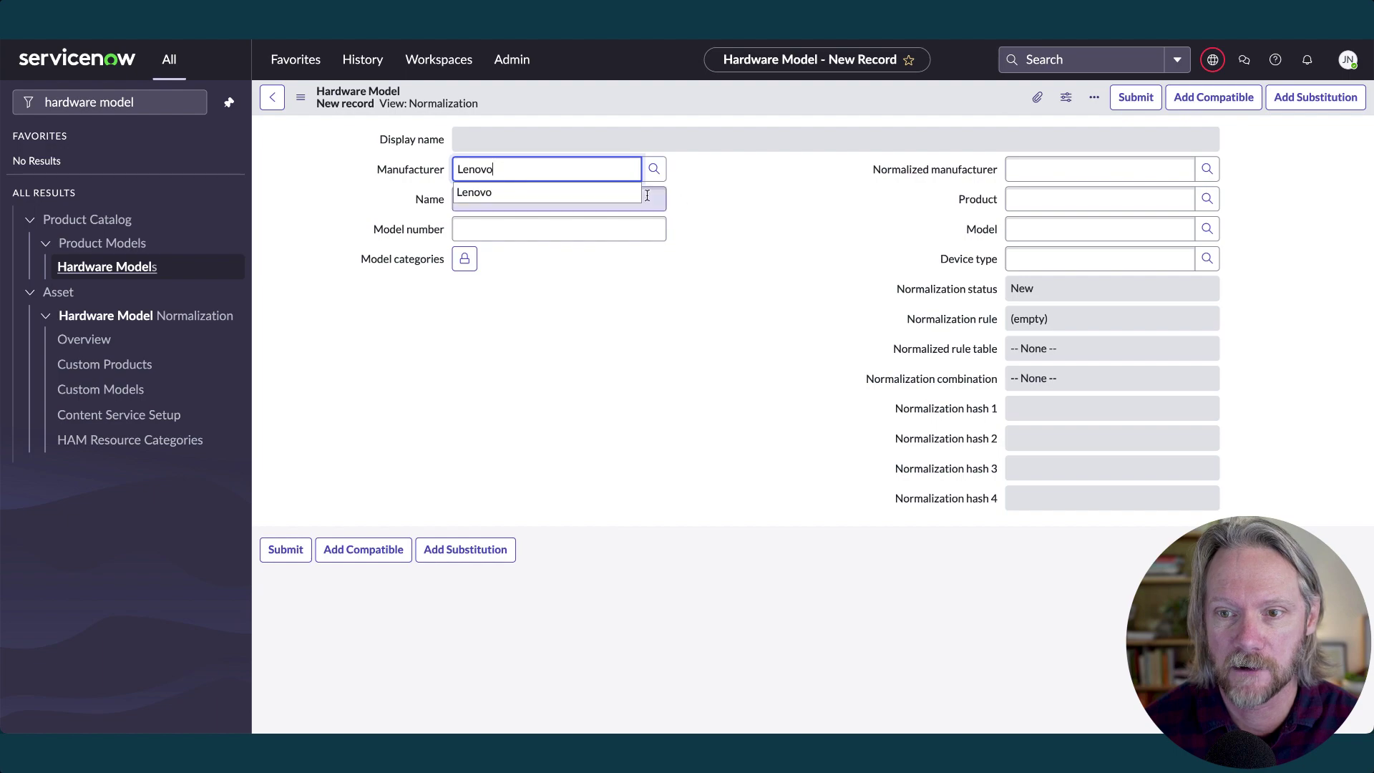
{"action": "right_click", "coordinate": [780, 97]}
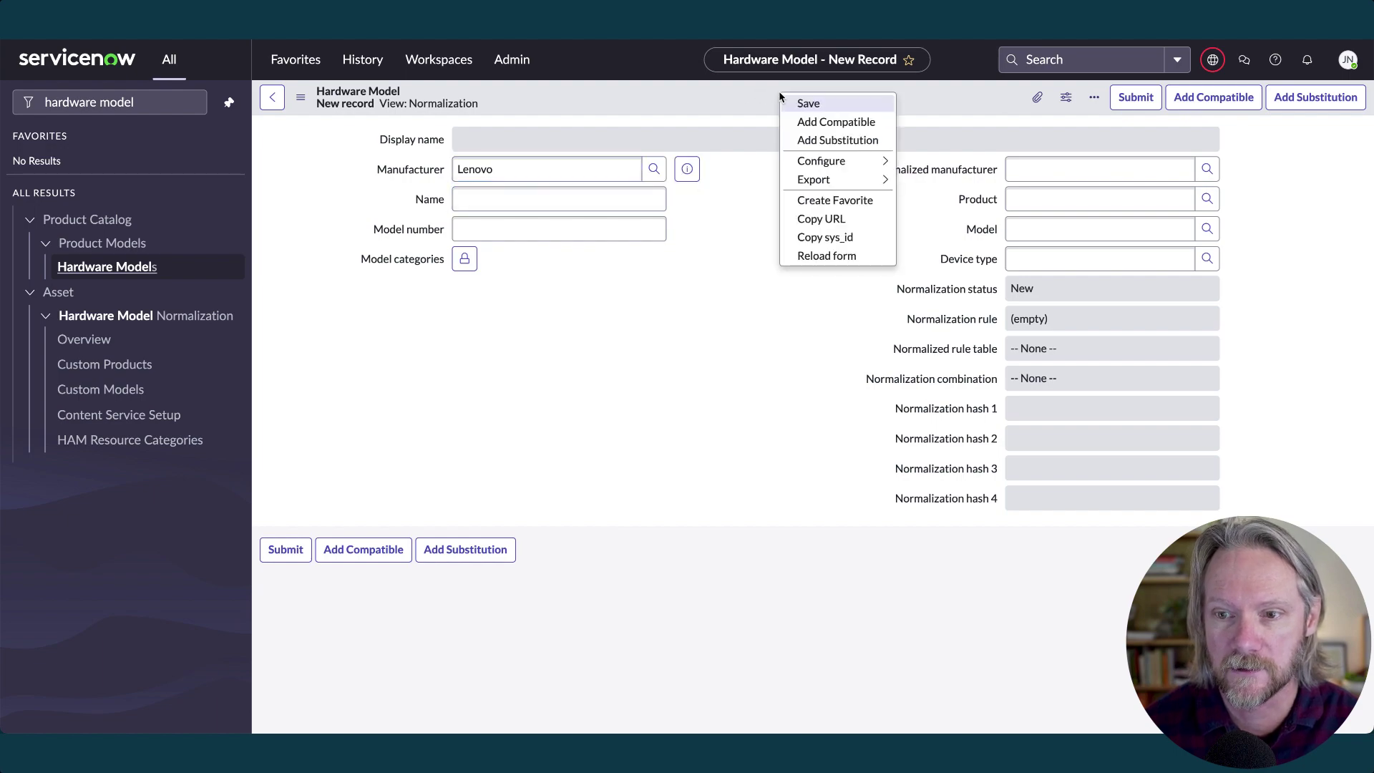
{"action": "left_click", "coordinate": [807, 104]}
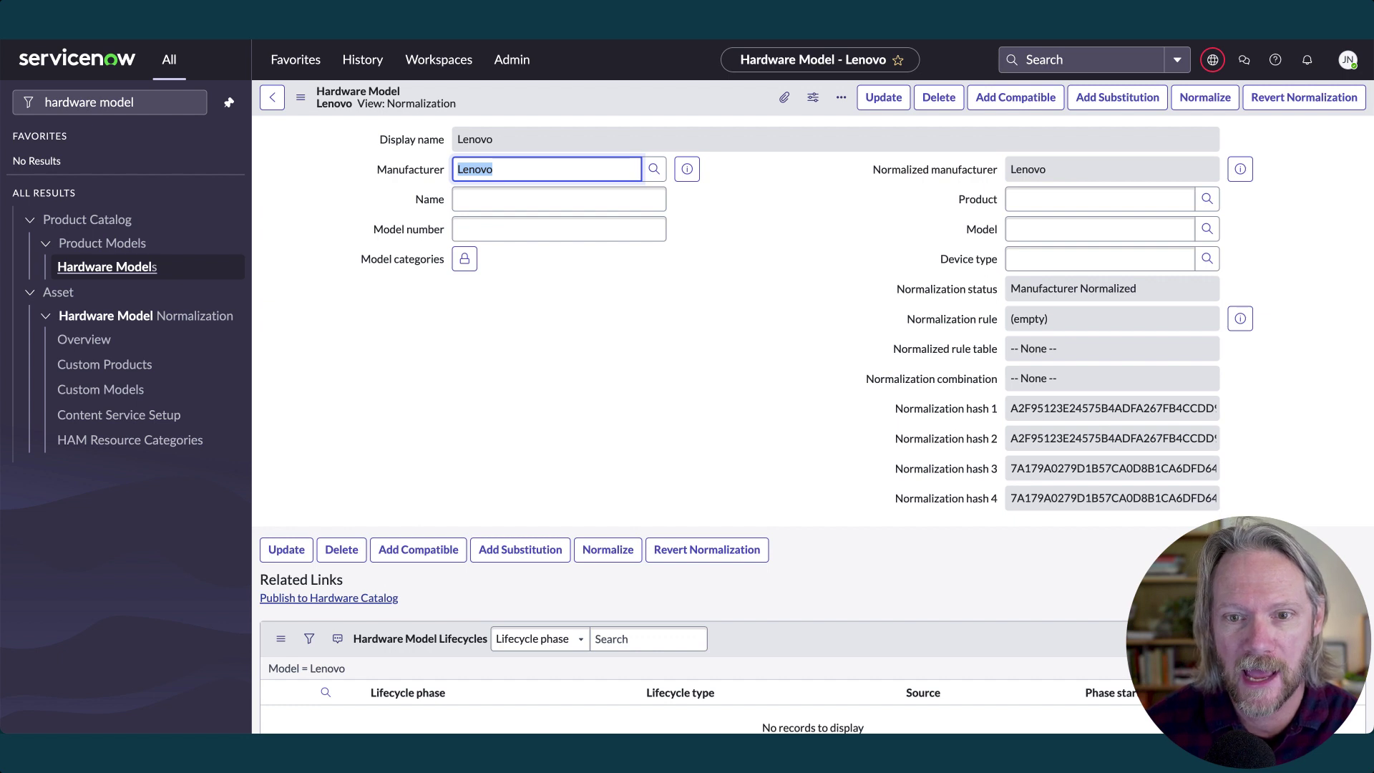
Set the Lenovo hardware model's name to ThinkPad X1 Carbon and save the record
{"action": "left_click", "coordinate": [476, 198]}
{"action": "type", "text": "ThinkPad X1 Carbon"}
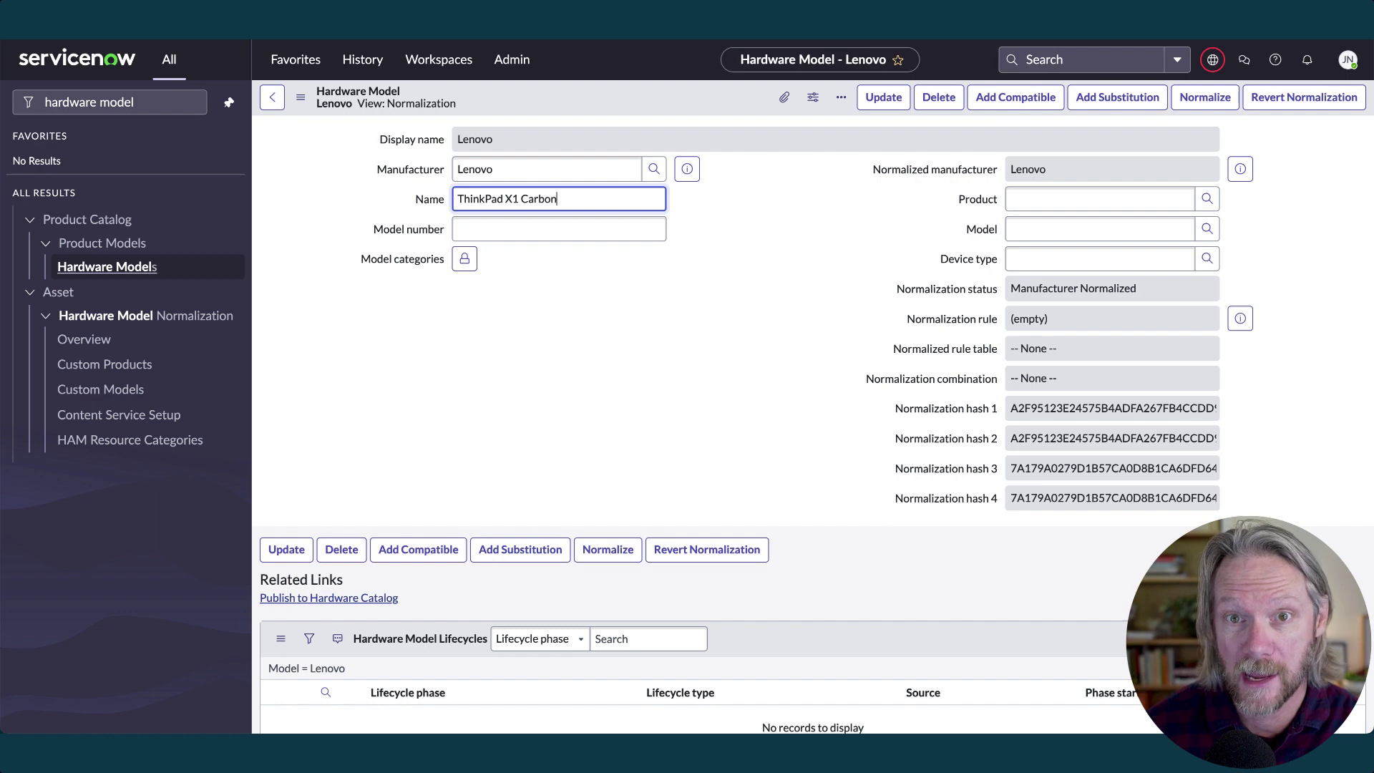
{"action": "right_click", "coordinate": [600, 95]}
{"action": "left_click", "coordinate": [612, 104]}
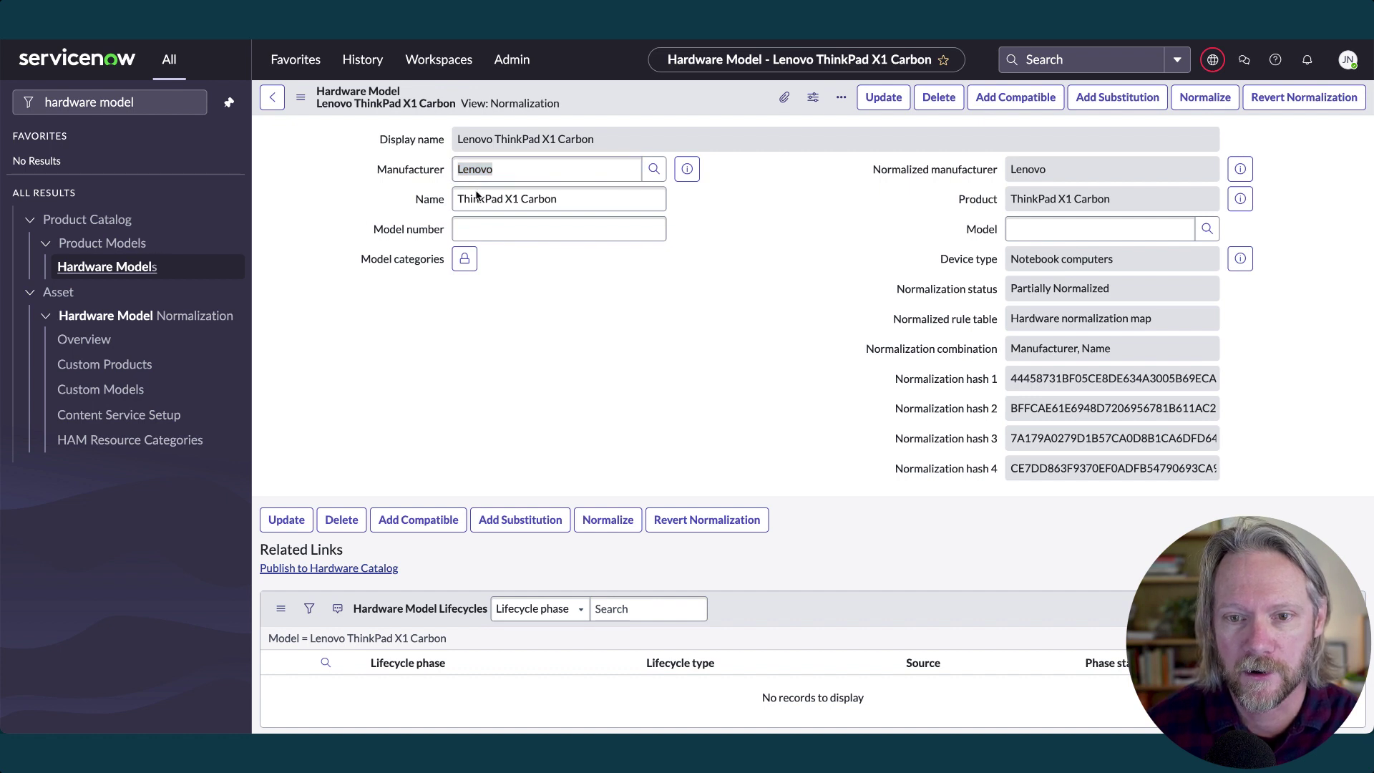
Set the ThinkPad X1 Carbon's model number to 20KG0025ML, save the record and review its lifecycle phases
{"action": "left_click", "coordinate": [478, 229]}
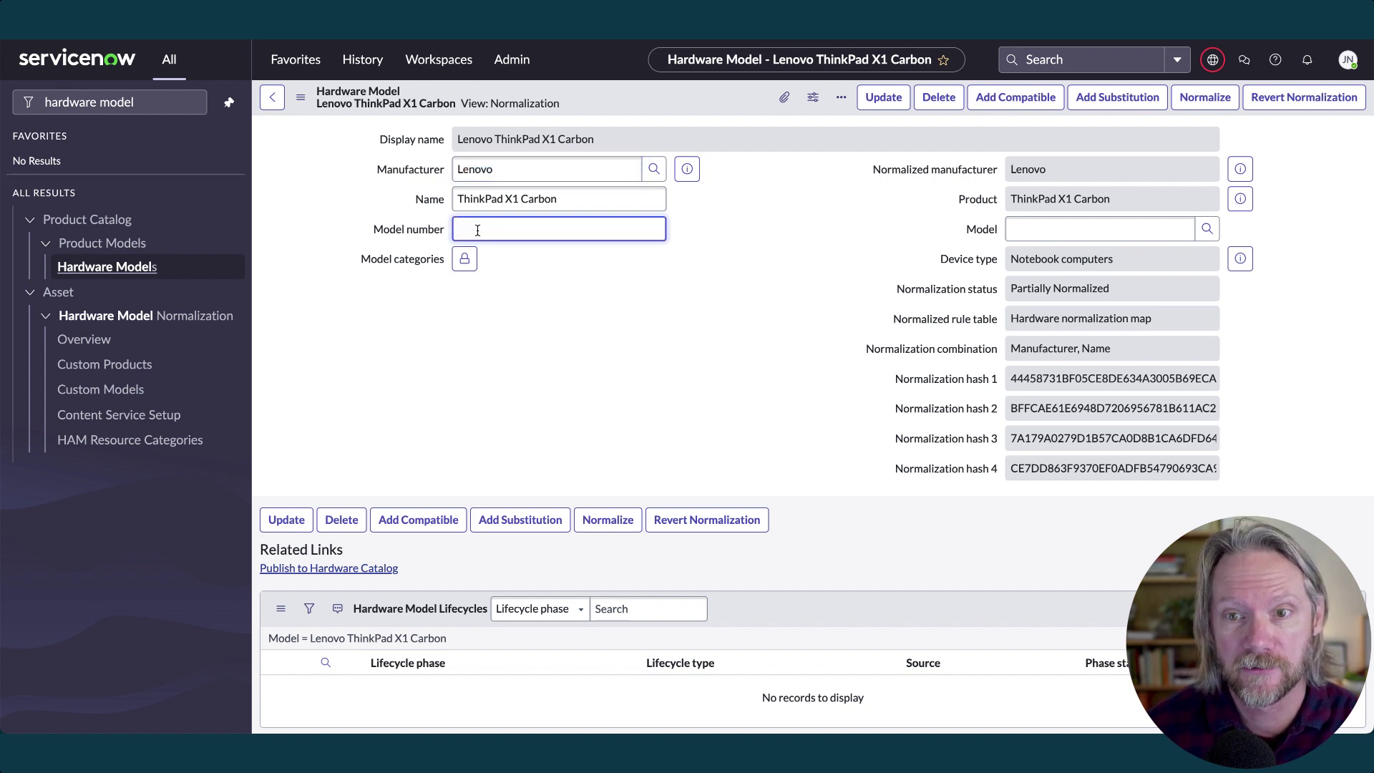
{"action": "type", "text": "20KG0025ML"}
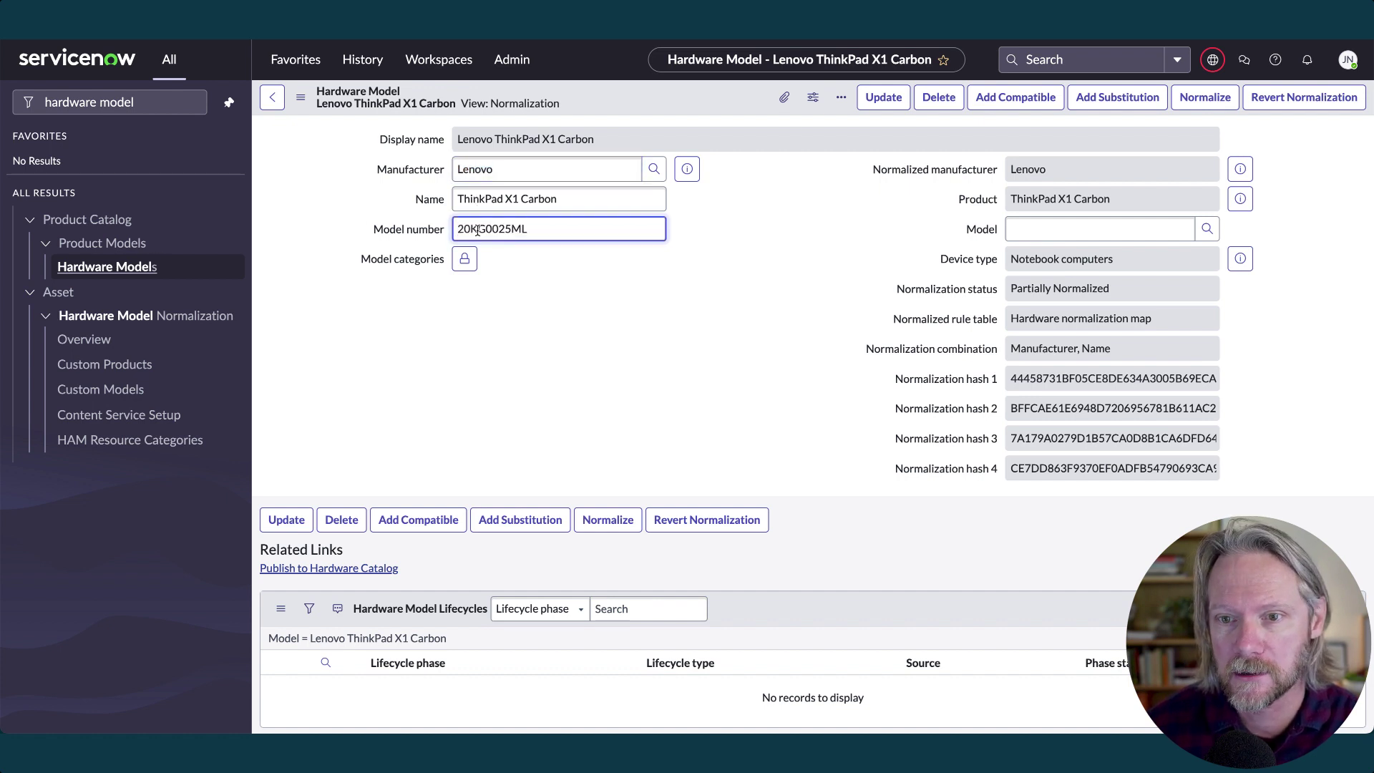
{"action": "right_click", "coordinate": [705, 100]}
{"action": "left_click", "coordinate": [731, 107]}
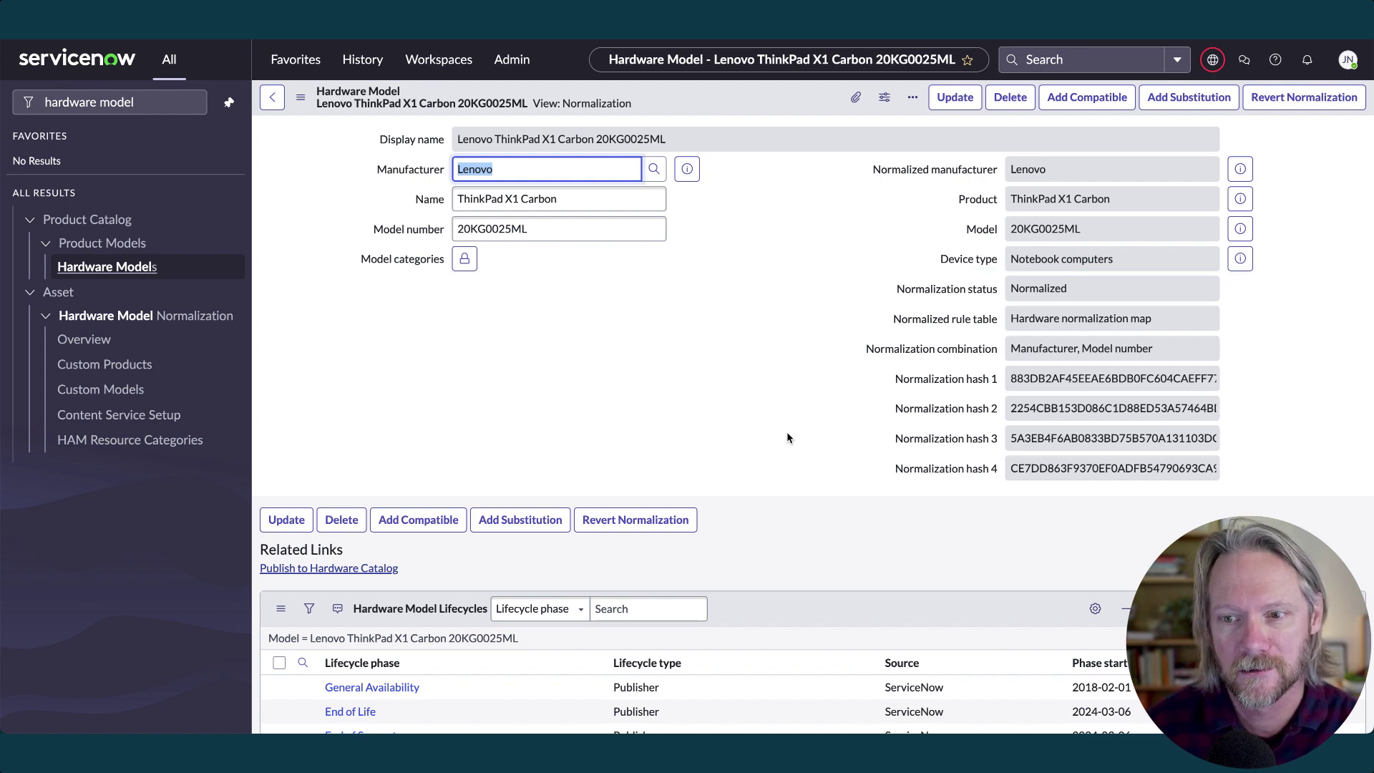
{"action": "scroll", "coordinate": [787, 438], "scroll_direction": "down", "scroll_amount": 2}
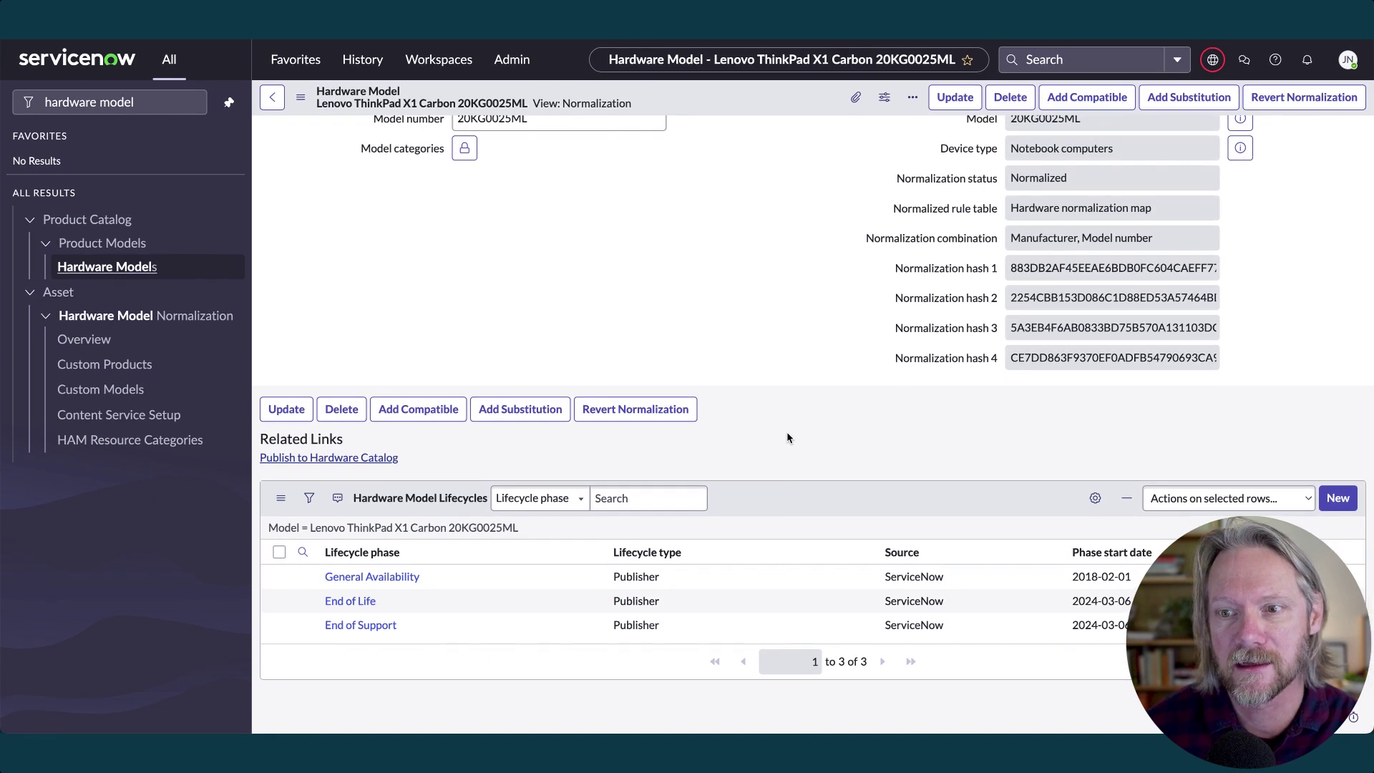
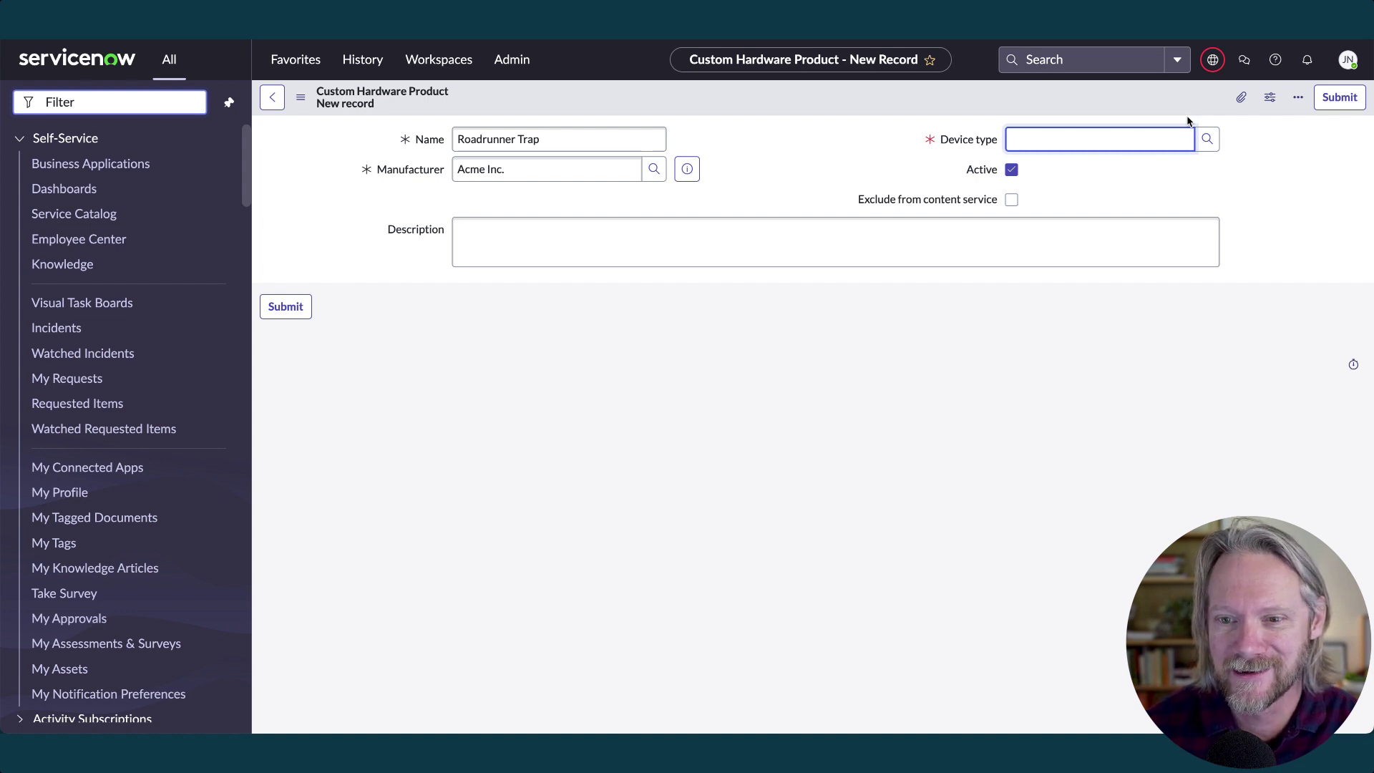
Create a custom device type named Cartoon Device and assign it to the Roadrunner Trap custom product
{"action": "left_click", "coordinate": [1208, 139]}
{"action": "scroll", "coordinate": [952, 337], "scroll_direction": "down", "scroll_amount": 3}
{"action": "left_click", "coordinate": [1179, 208]}
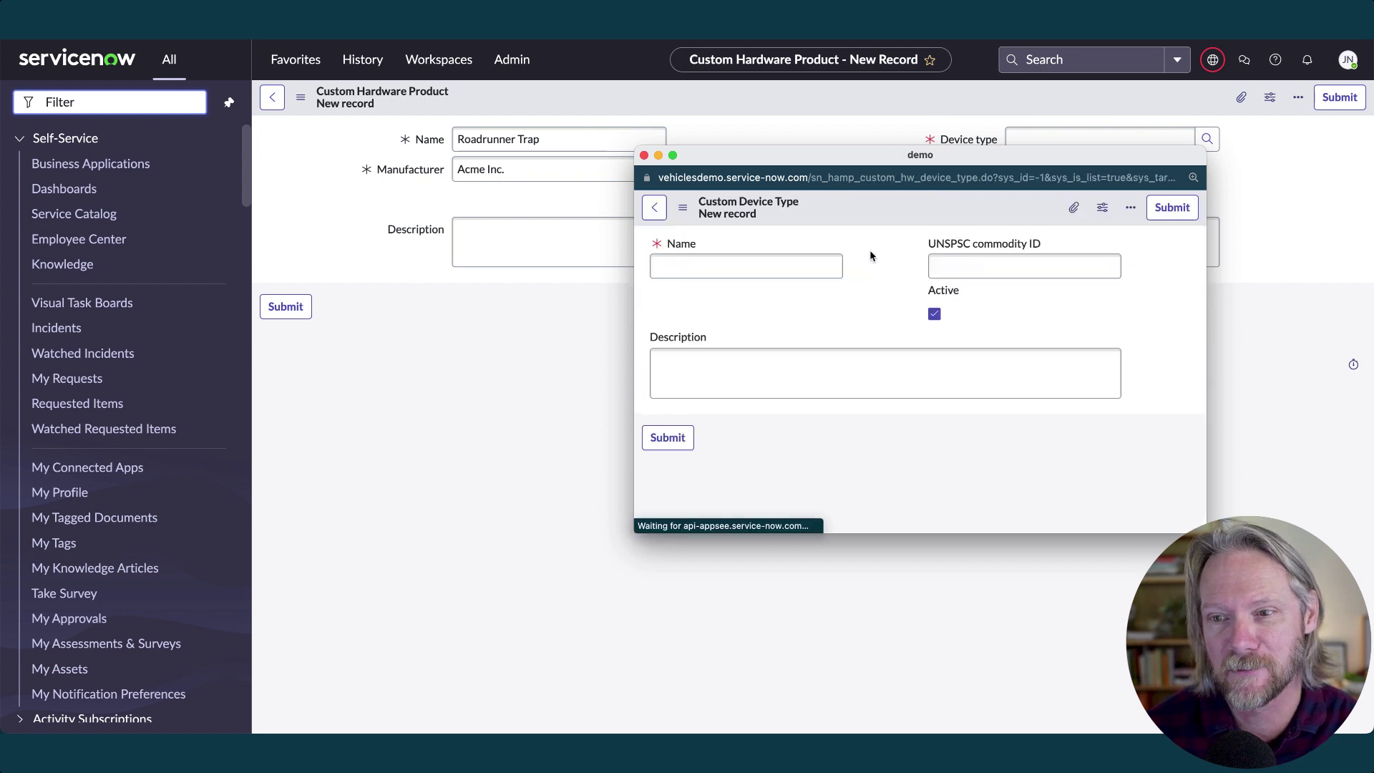
{"action": "type", "text": "Cartoon Device"}
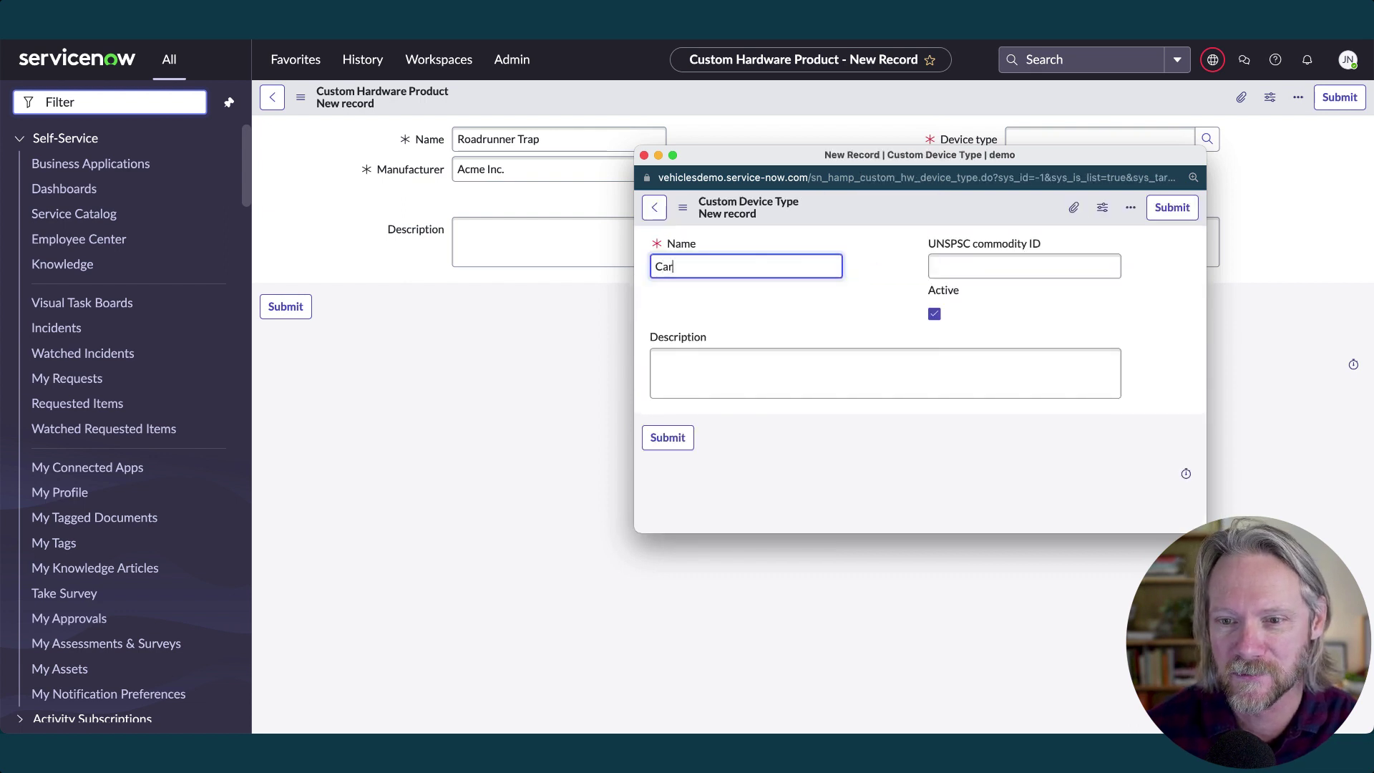
{"action": "left_click", "coordinate": [667, 438]}
Enter the product description "Trap to use when TNT does not work." and save the custom hardware product
{"action": "left_click", "coordinate": [716, 242]}
{"action": "type", "text": "Trap to u"}
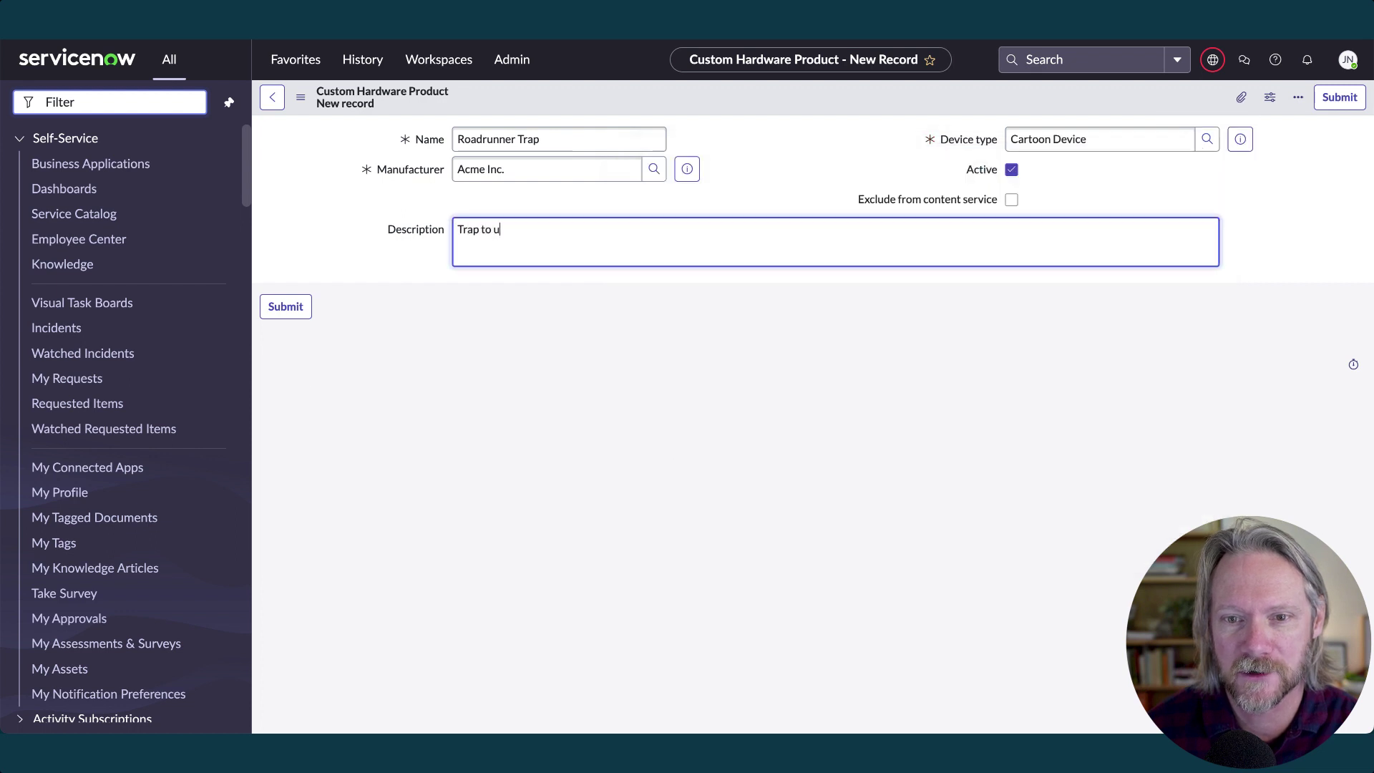
{"action": "type", "text": "se when TNT does not work."}
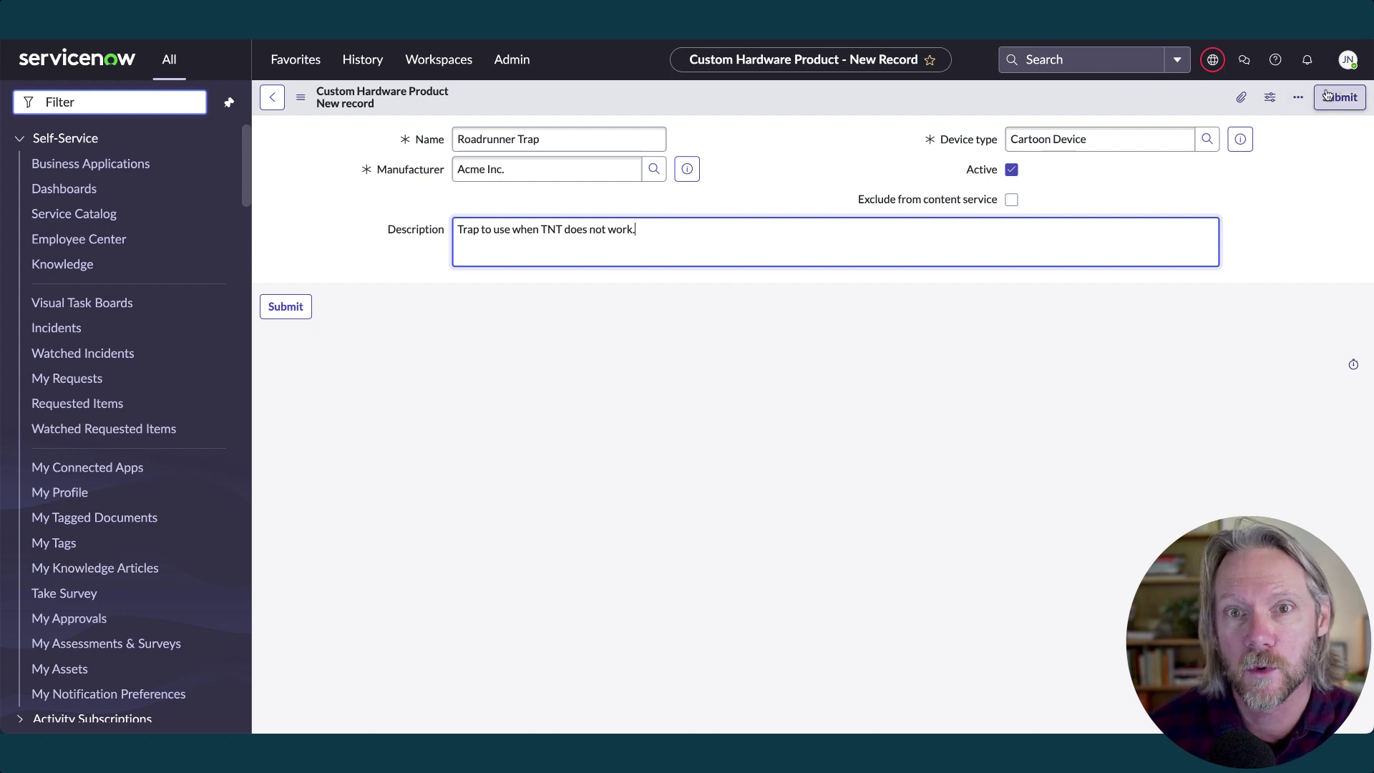
{"action": "right_click", "coordinate": [1054, 98]}
{"action": "left_click", "coordinate": [1063, 104]}
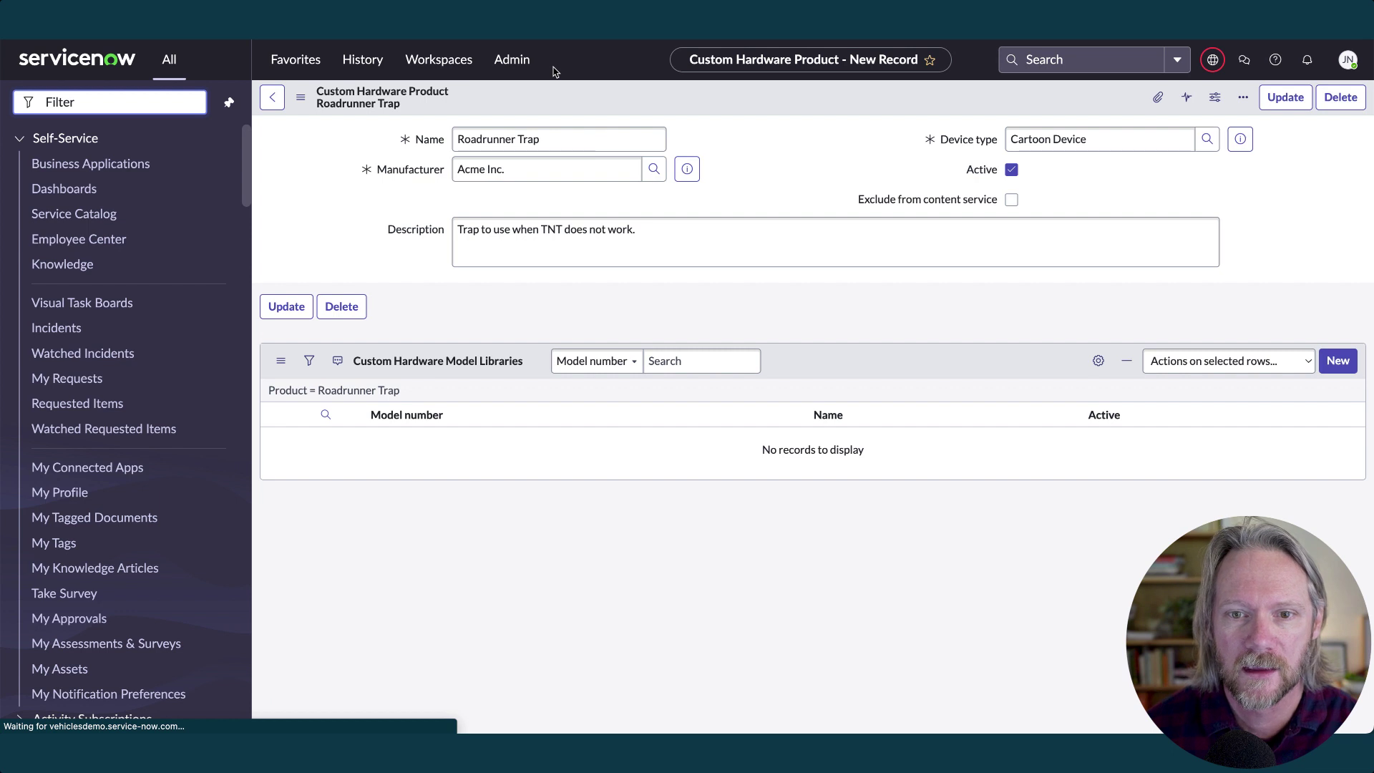
Save a custom library model with number ACME001, product Roadrunner Trap and name Roadrunner Trap ACME001, excluded from the content service
{"action": "type", "text": "ACME001"}
{"action": "left_click", "coordinate": [493, 170]}
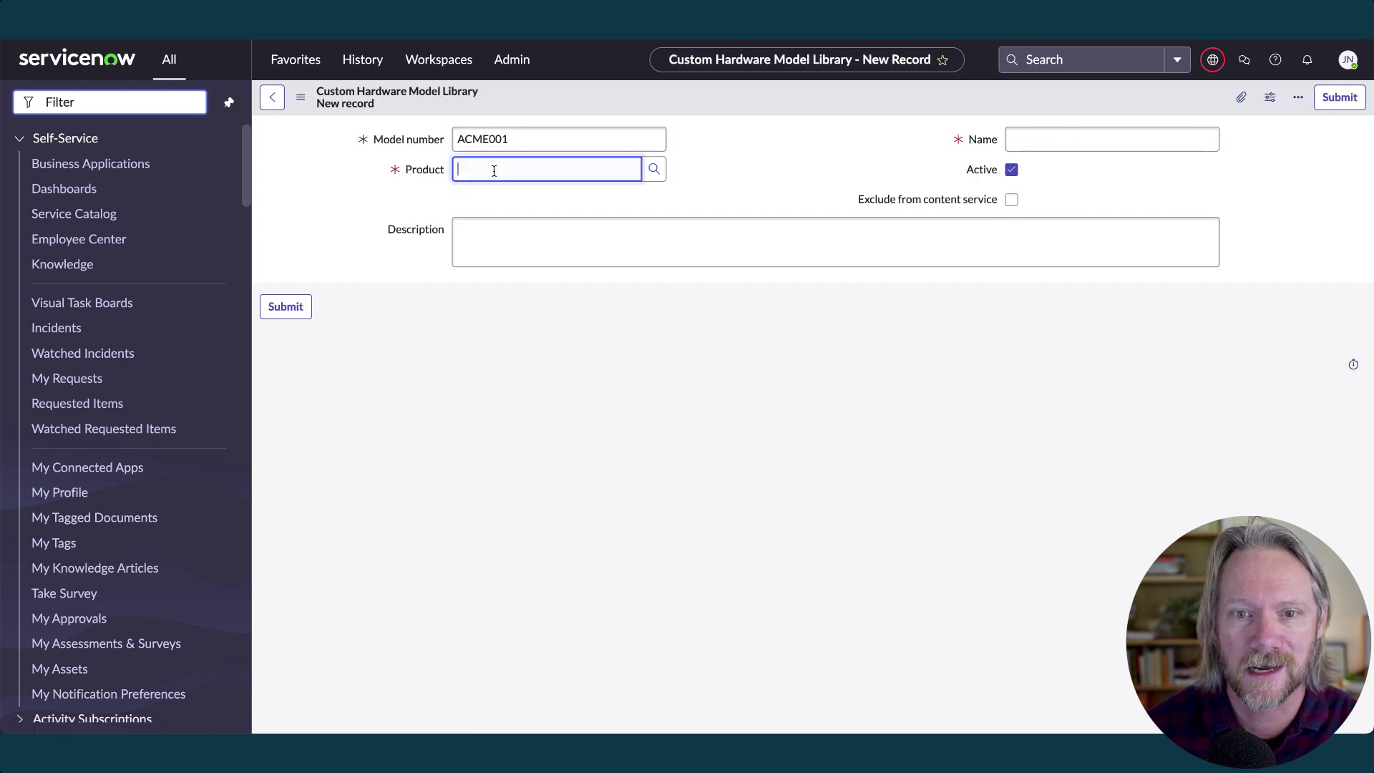
{"action": "type", "text": "road"}
{"action": "left_click", "coordinate": [494, 230]}
{"action": "left_click", "coordinate": [1045, 138]}
{"action": "type", "text": "Roadrunner Trap ACME001"}
{"action": "left_click", "coordinate": [1011, 199]}
{"action": "right_click", "coordinate": [809, 100]}
{"action": "left_click", "coordinate": [823, 105]}
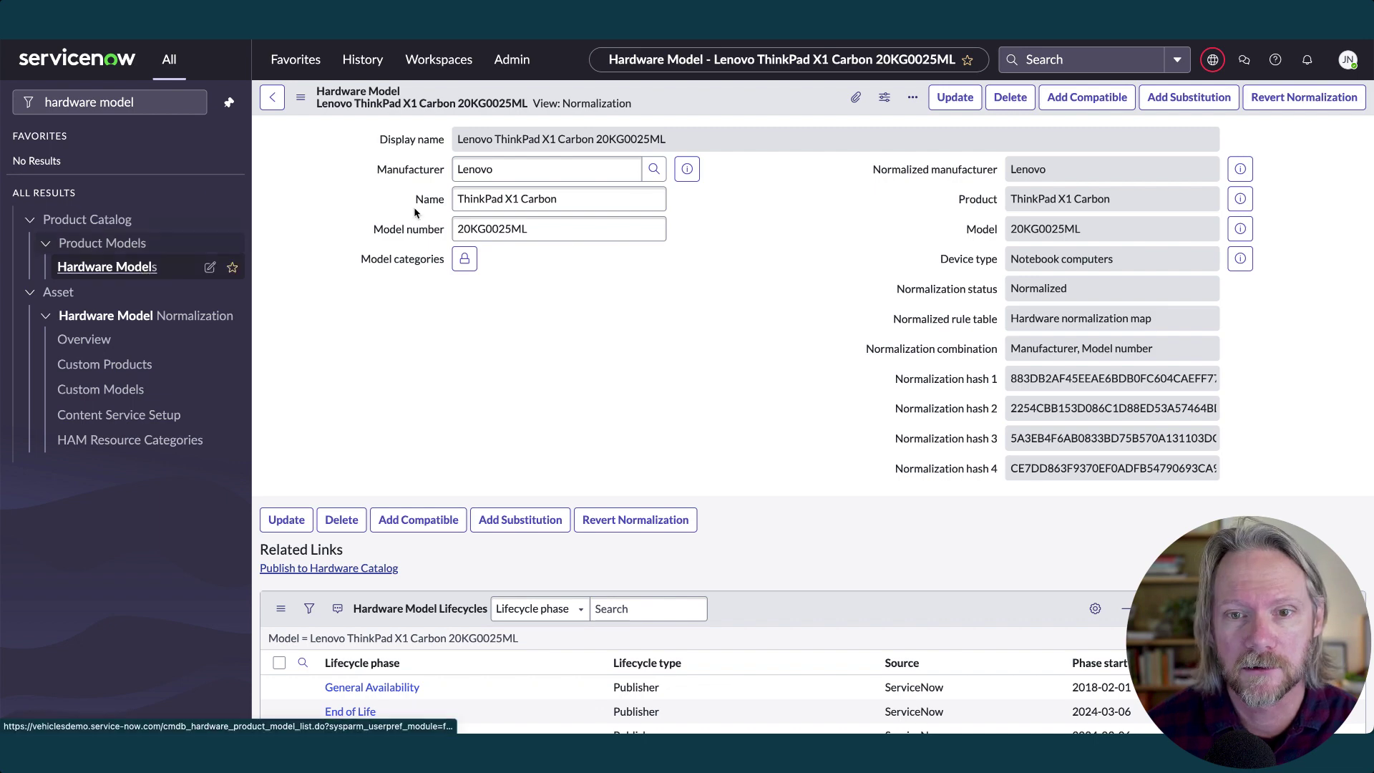
Create another hardware model record with Acme Inc. as the manufacturer and save it without leaving the form
{"action": "left_click", "coordinate": [107, 266]}
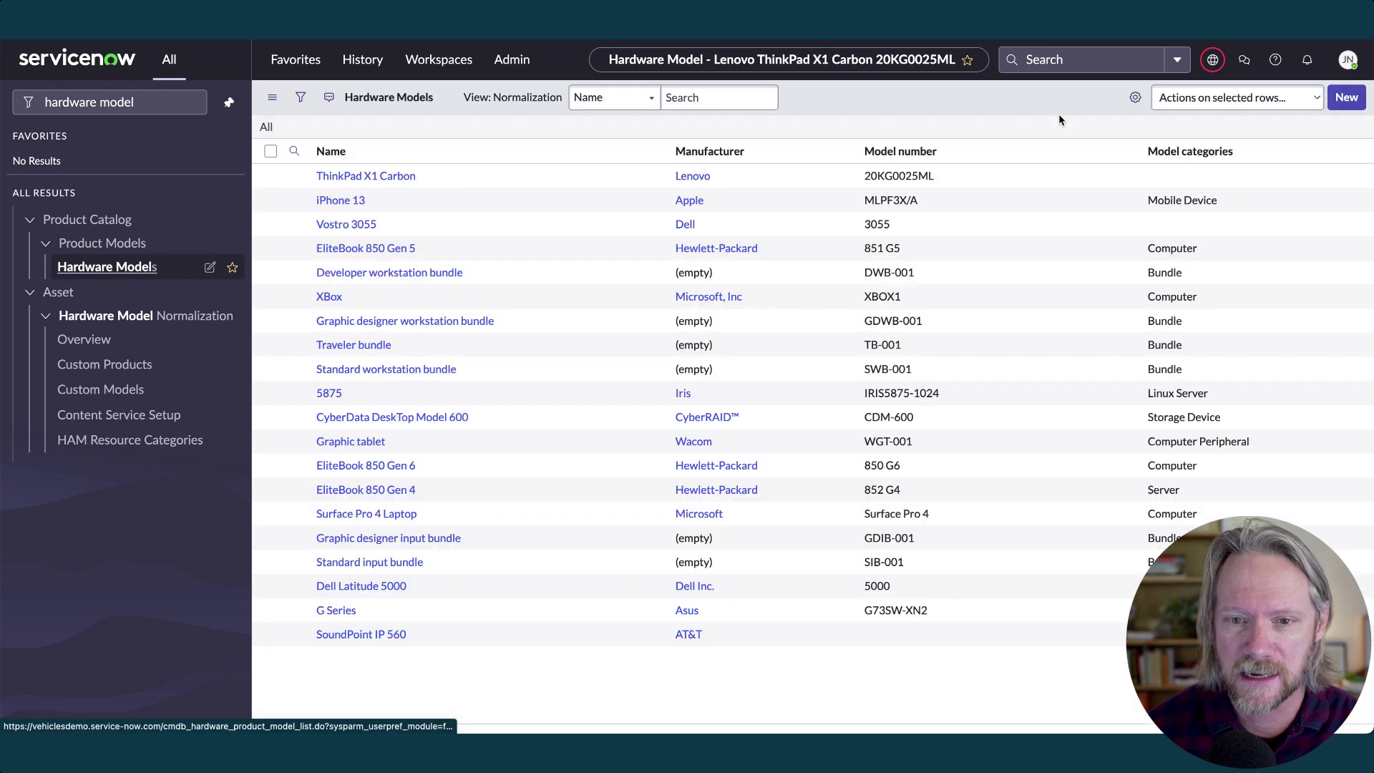
{"action": "left_click", "coordinate": [1346, 97]}
{"action": "left_click", "coordinate": [493, 179]}
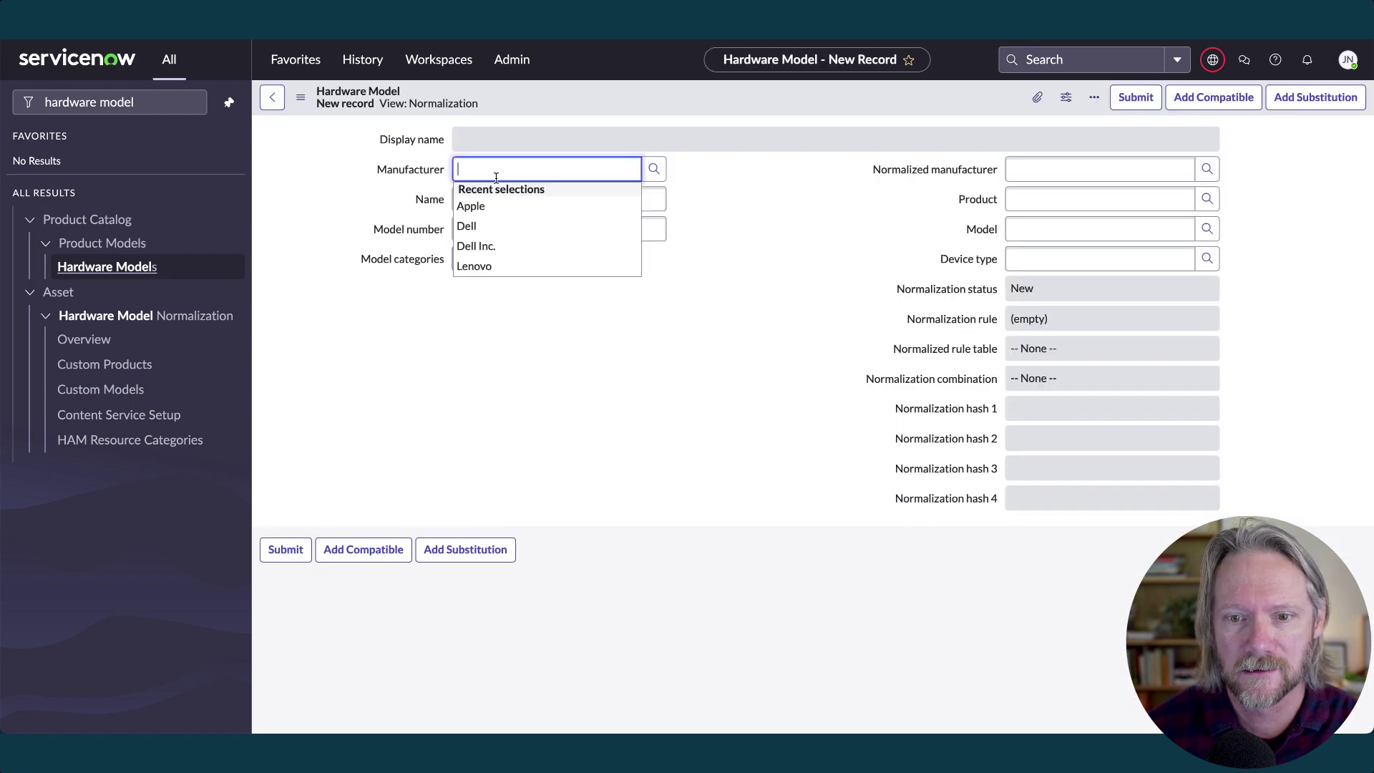
{"action": "type", "text": "Acme Inc."}
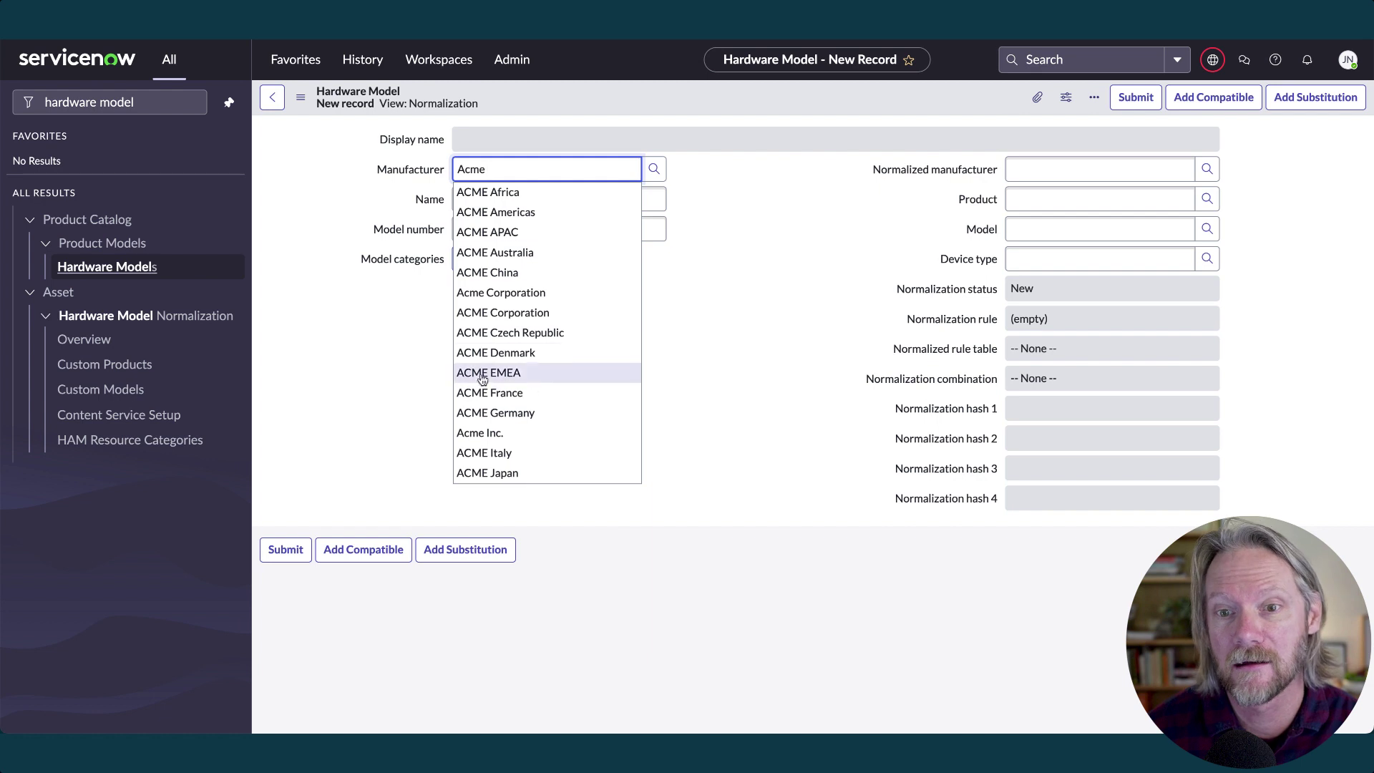
{"action": "left_click", "coordinate": [481, 433]}
{"action": "right_click", "coordinate": [768, 105]}
{"action": "left_click", "coordinate": [779, 109]}
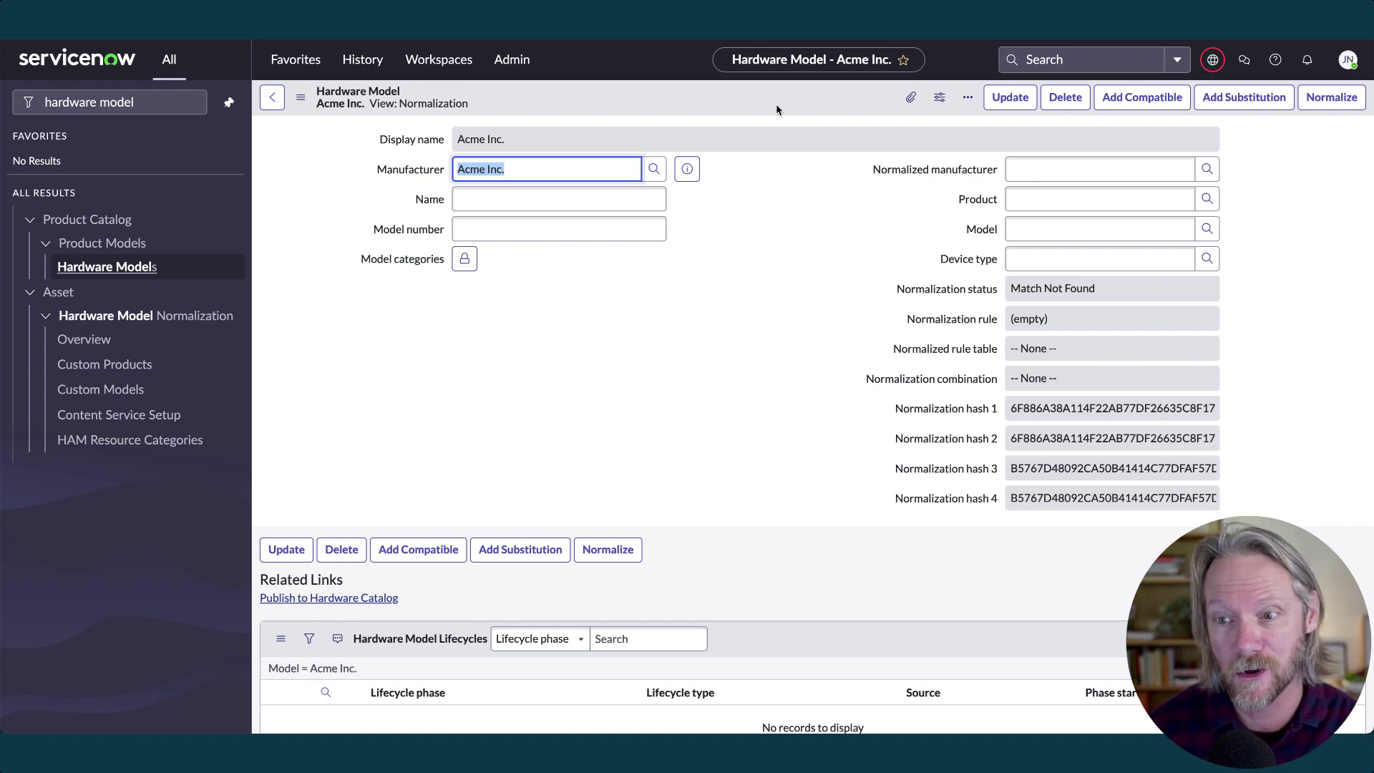
Set the Acme Inc. hardware model's name to Roadrunner Trap and its model number to ACME001, and save the record
{"action": "left_click", "coordinate": [529, 199]}
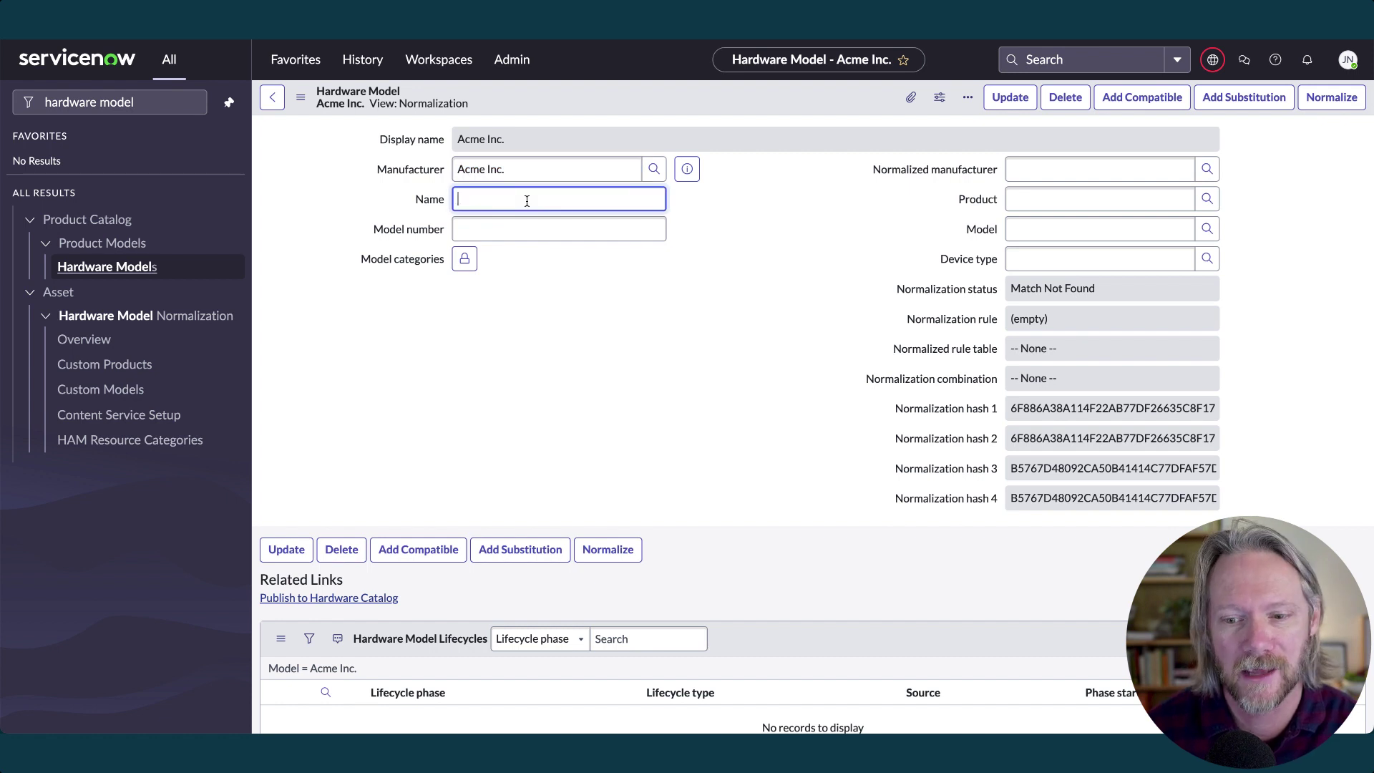
{"action": "type", "text": "Roadrunner Trap"}
{"action": "left_click", "coordinate": [526, 229]}
{"action": "type", "text": "ACME001"}
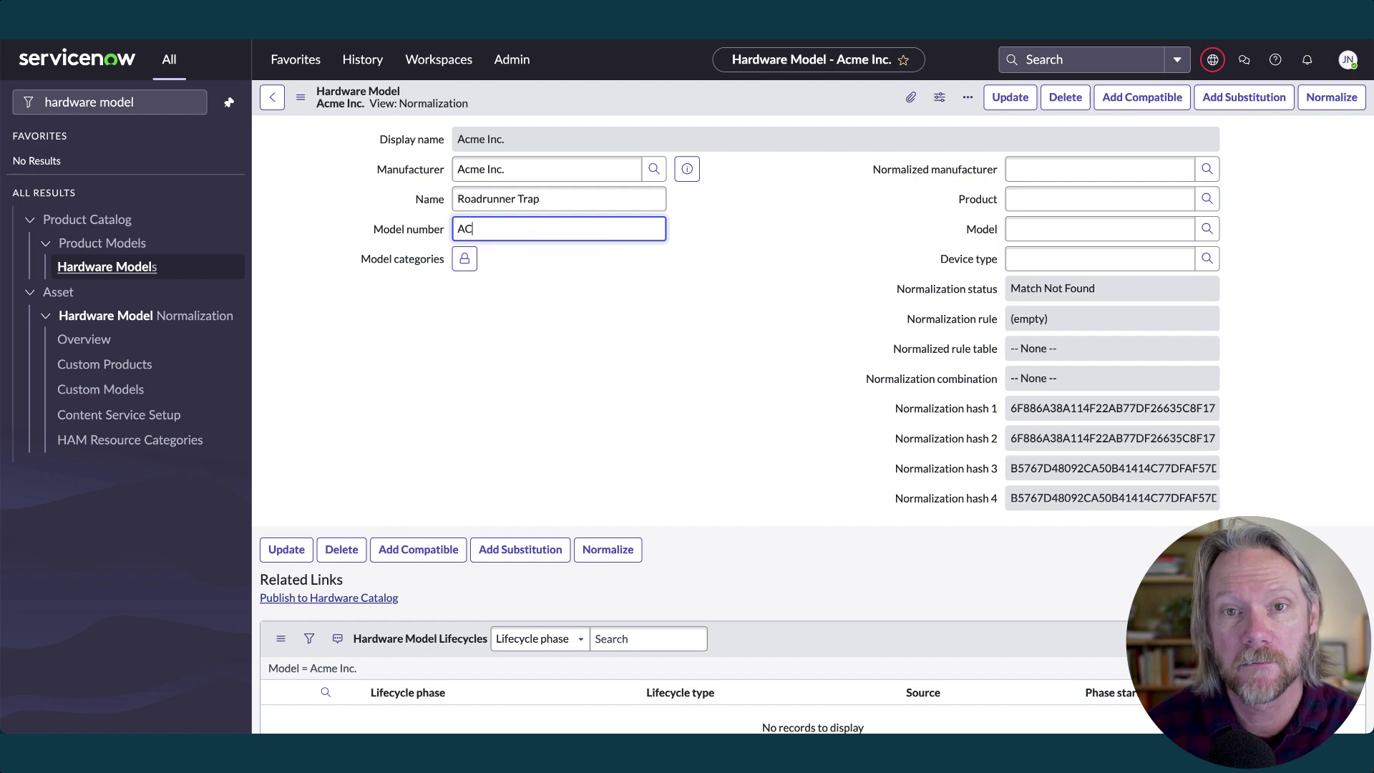
{"action": "right_click", "coordinate": [659, 95]}
{"action": "left_click", "coordinate": [662, 100]}
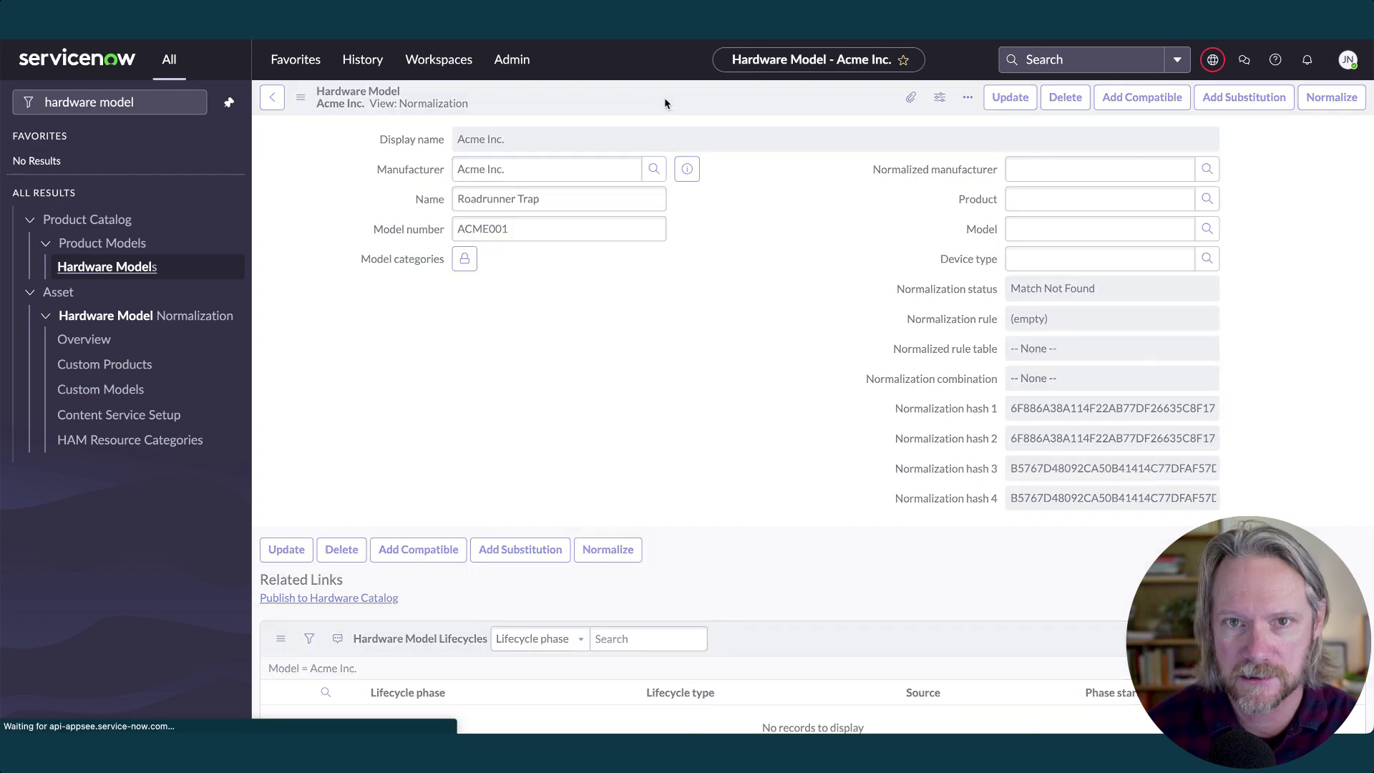